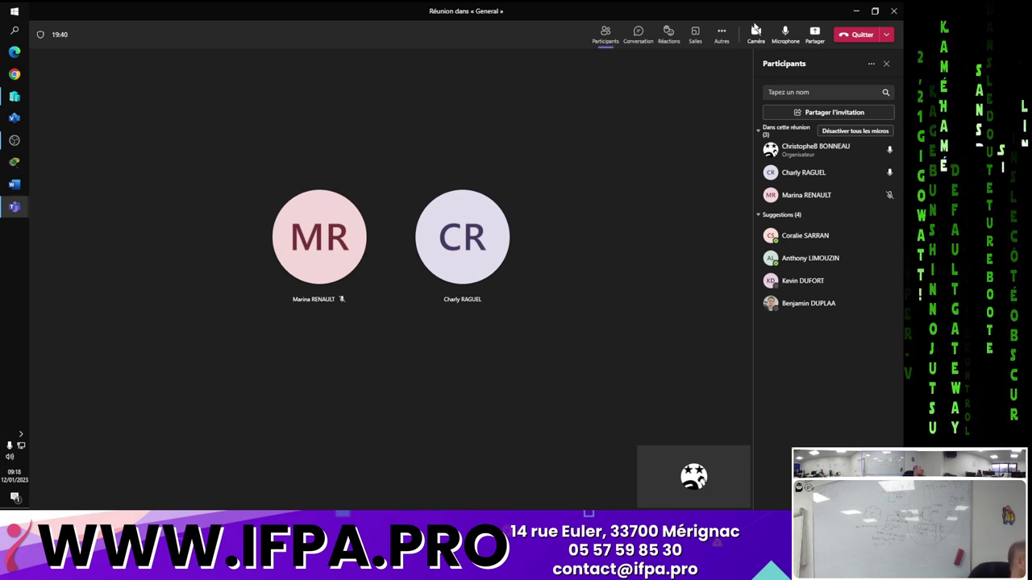
- Switch to Hyper-V Manager and connect to the CLICB02 virtual machine at 1366 by 768 pixels
click(14, 96)
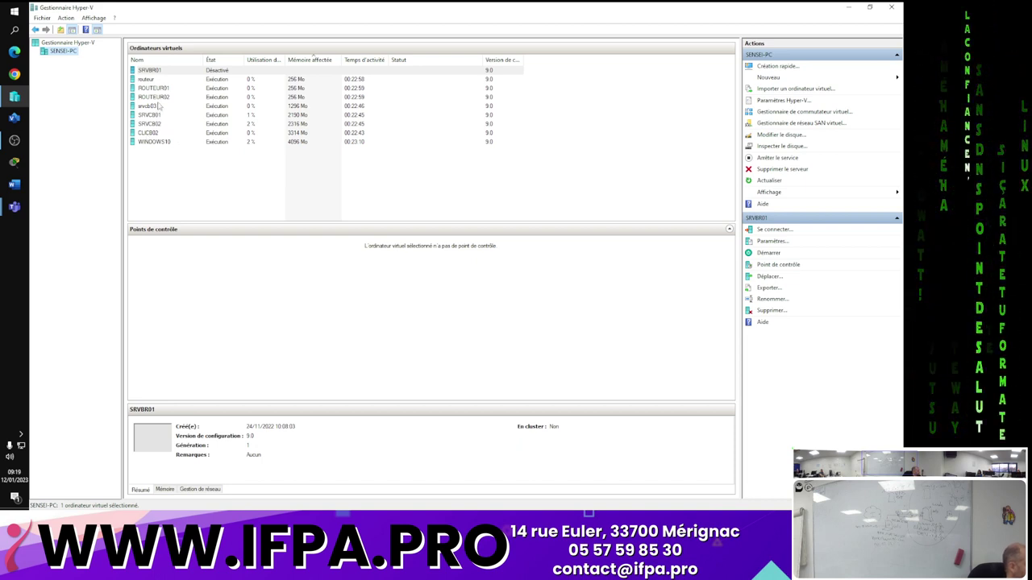
click(149, 132)
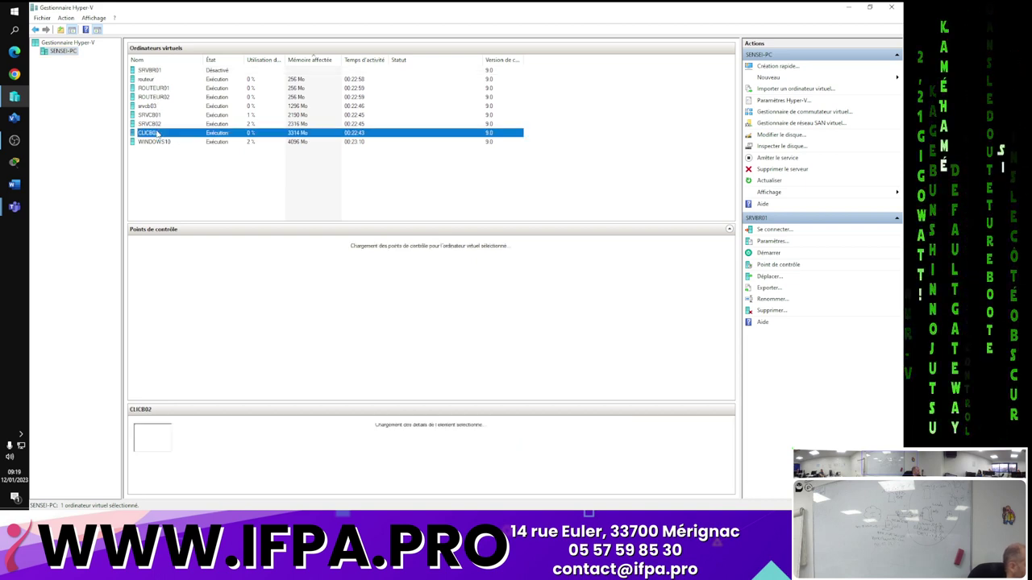
double_click(158, 133)
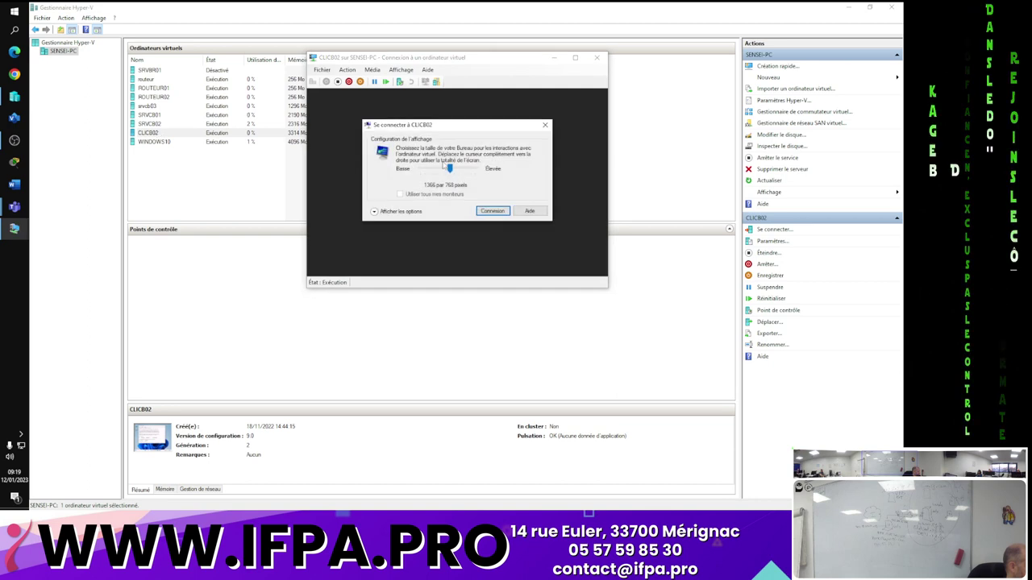
key(Return)
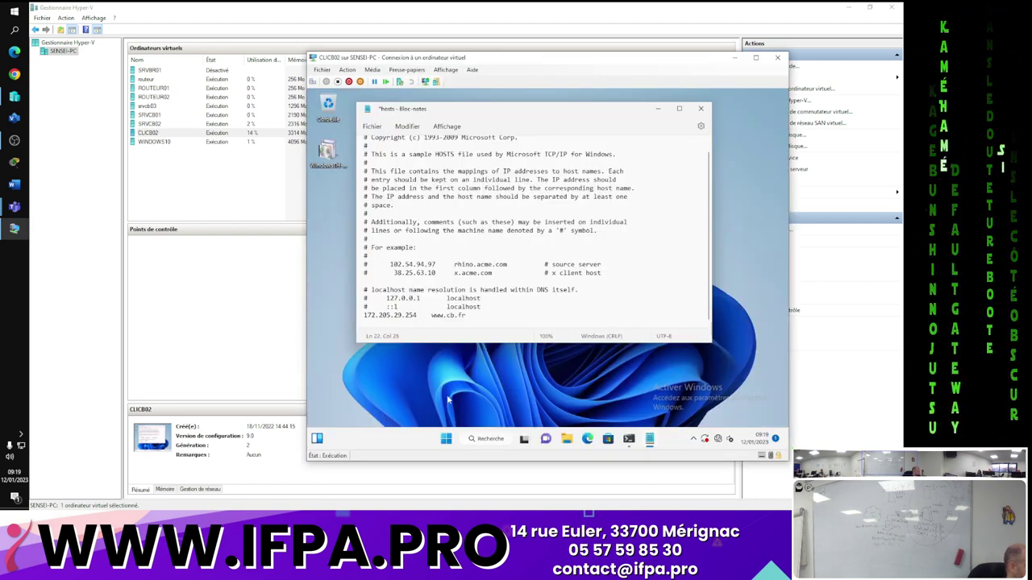
- Open the TCP/IPv4 properties of the Ethernet adapter from the network connections on CLICB02
key(super+r)
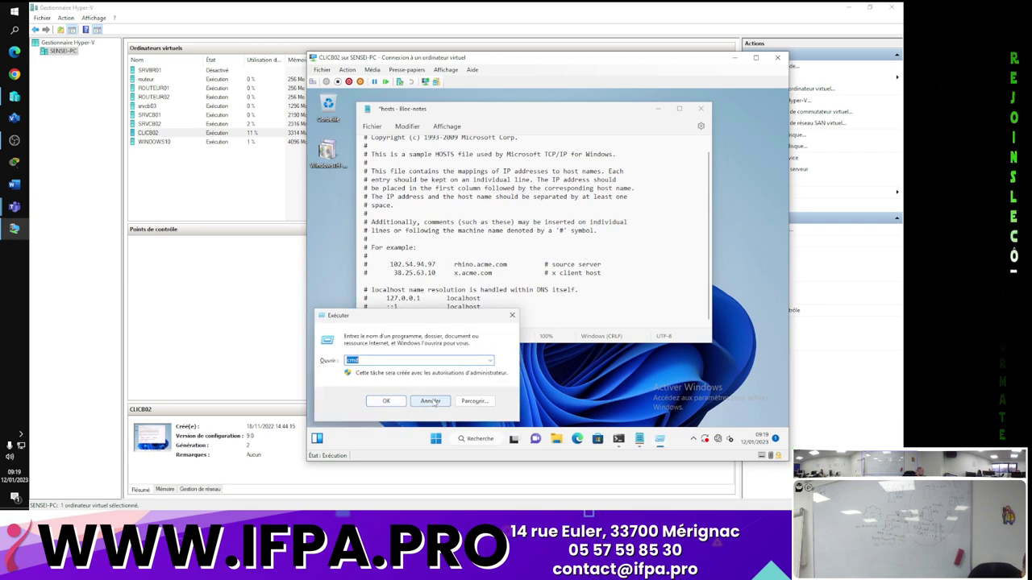
click(430, 401)
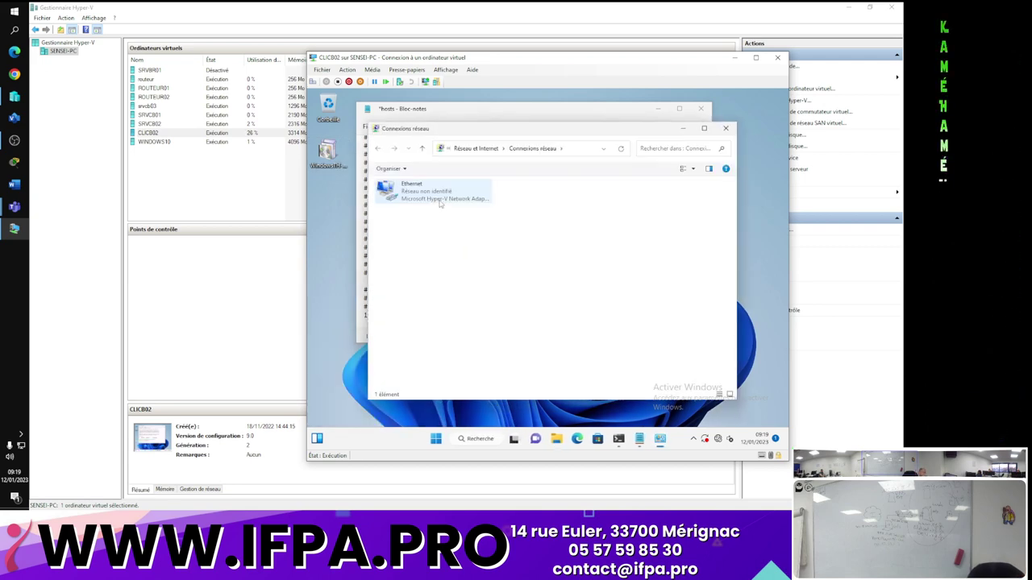
right_click(416, 194)
click(445, 283)
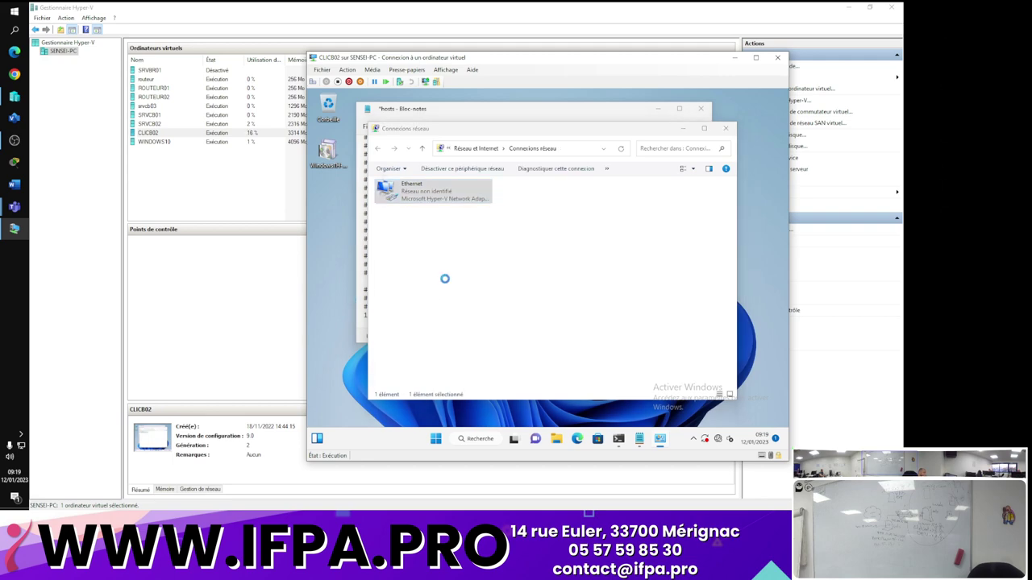
double_click(477, 277)
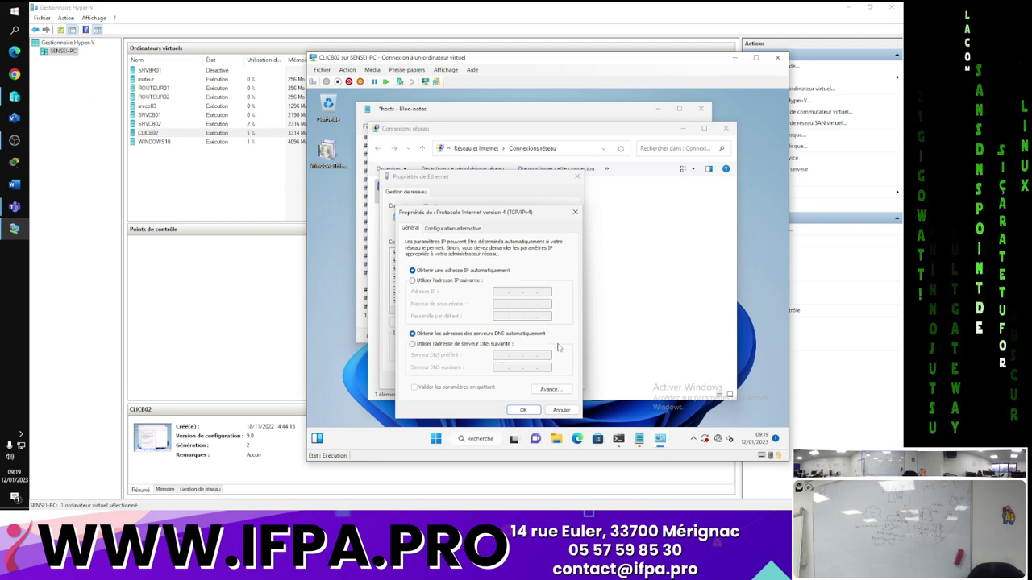
- Try the manual DNS server address option in the IPv4 properties, and return to the Teams meeting
click(459, 349)
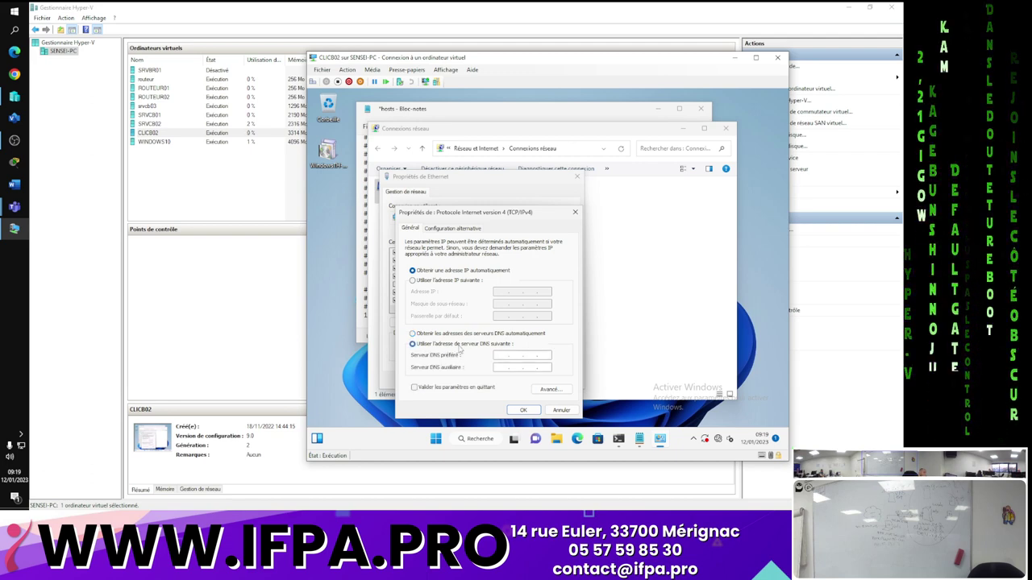
click(464, 333)
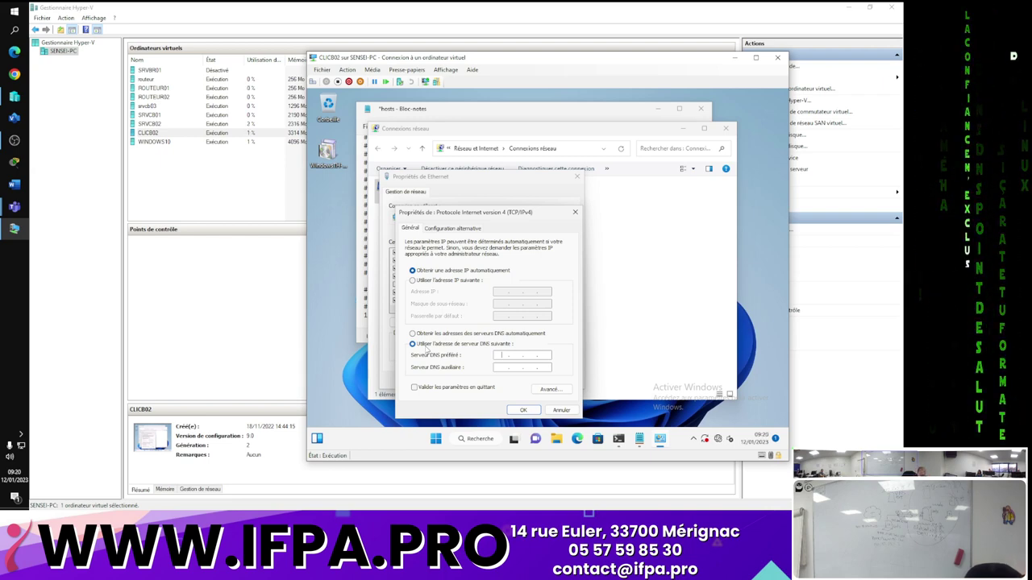
click(735, 58)
key(alt+Tab)
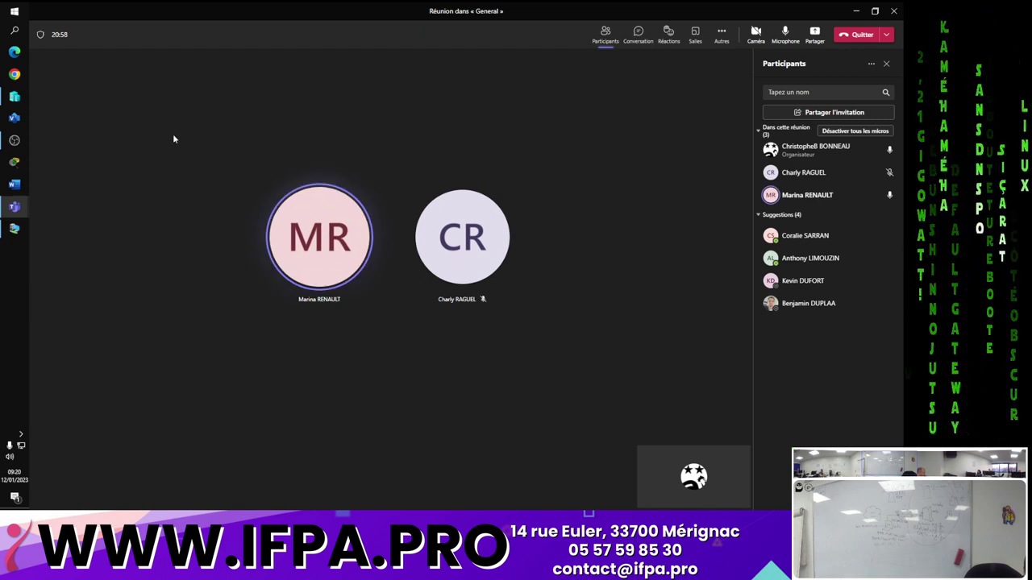
mouse_move(9, 109)
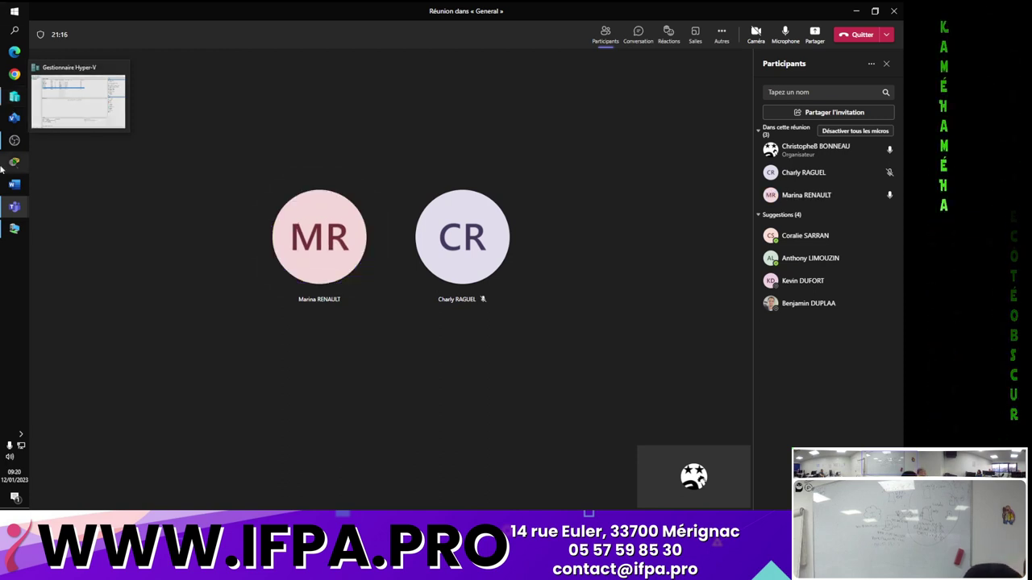
click(5, 262)
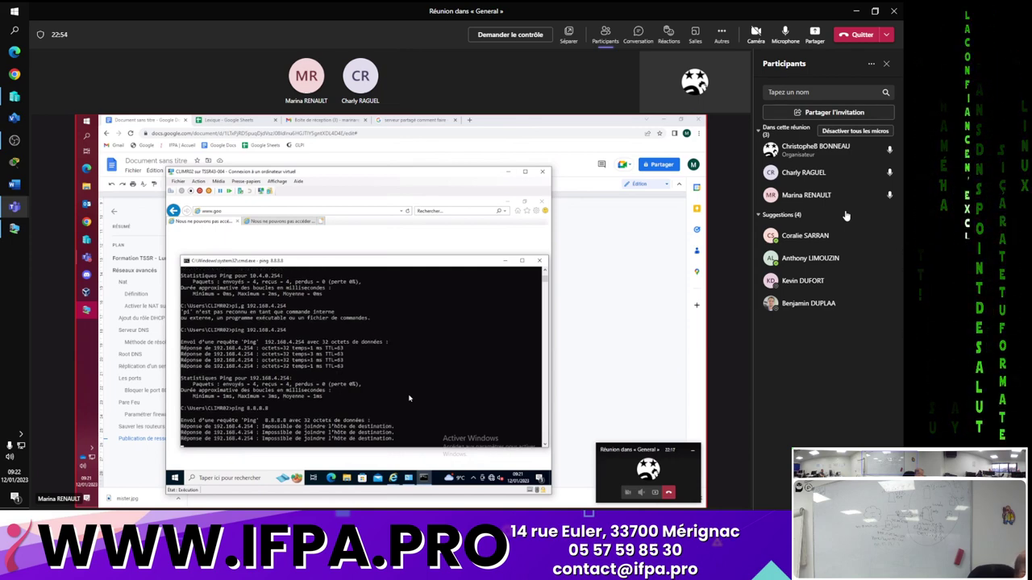
- Bring up the SRVMR01 virtual machine on the shared screen and close its settings dialog over the Zeroshell page
click(87, 310)
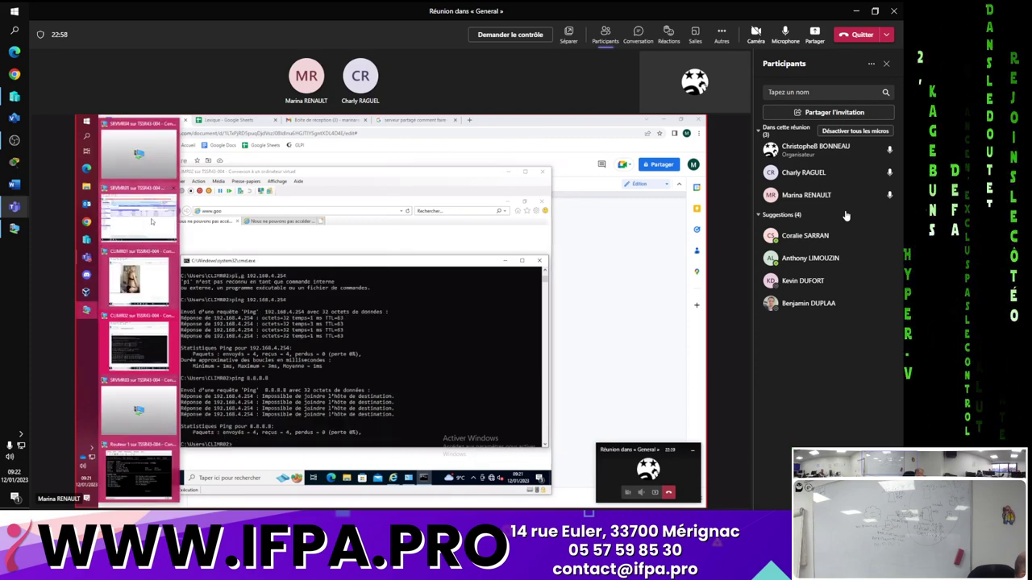
click(152, 221)
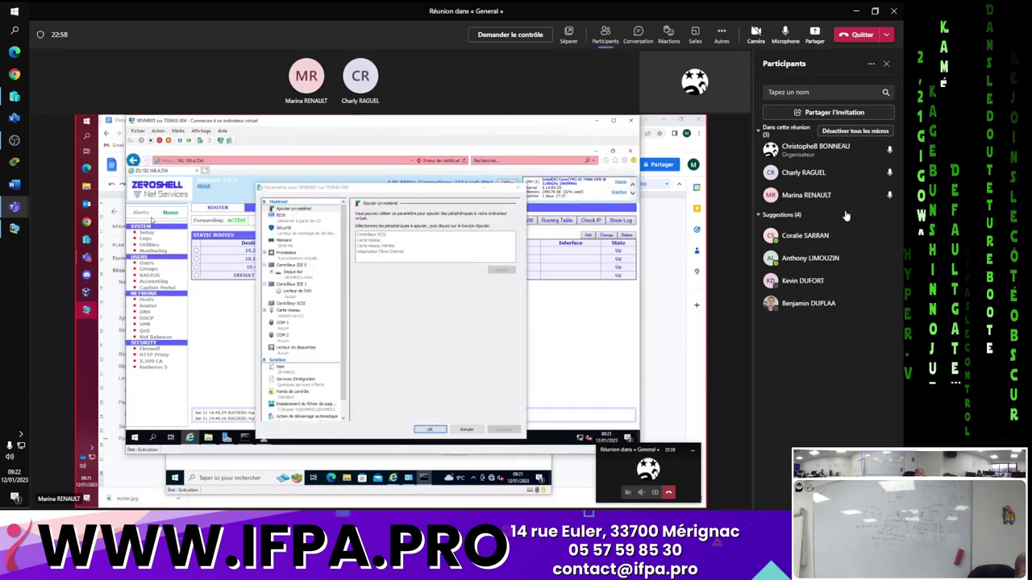
click(428, 430)
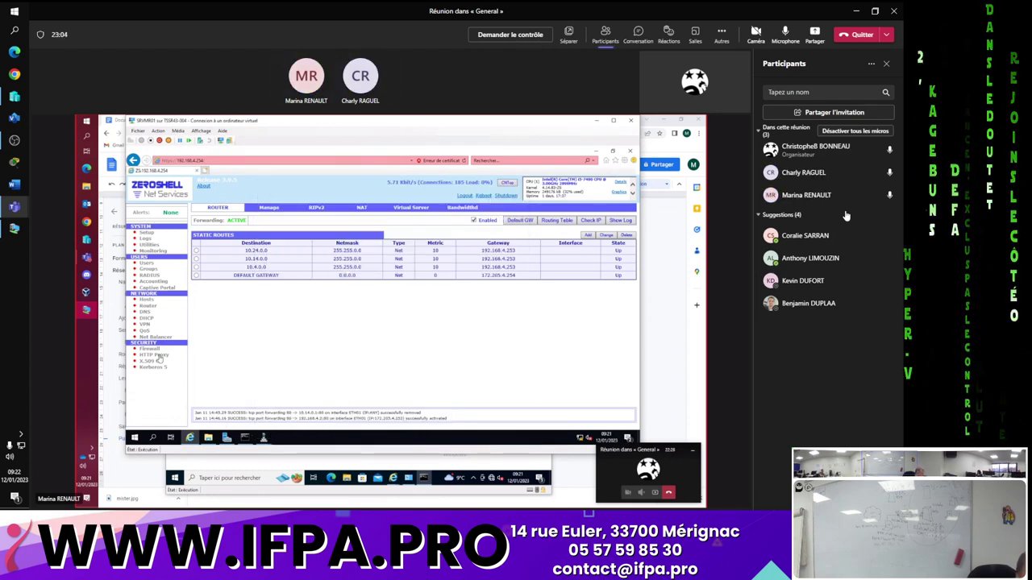
key(alt+Tab)
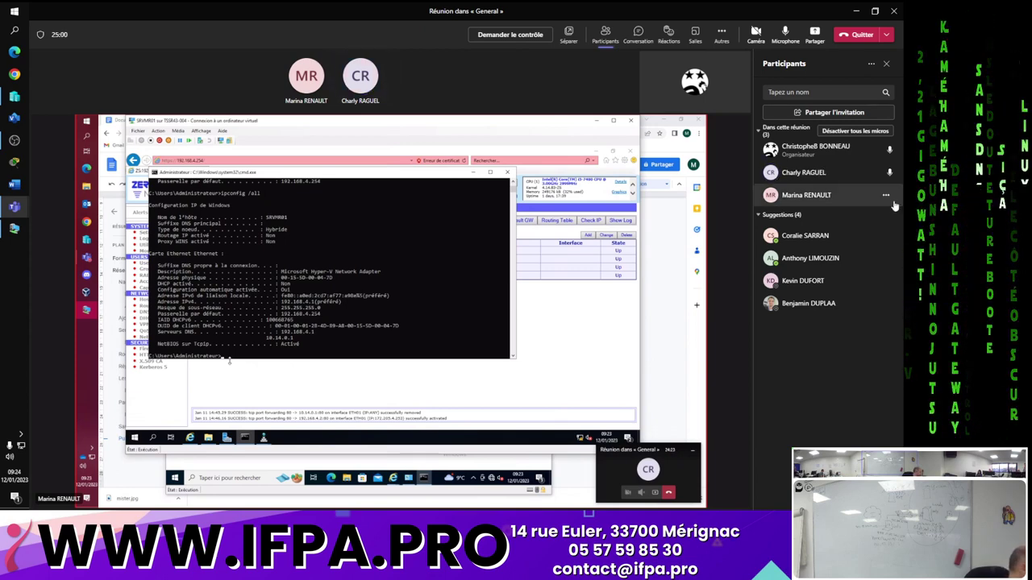
mouse_move(11, 144)
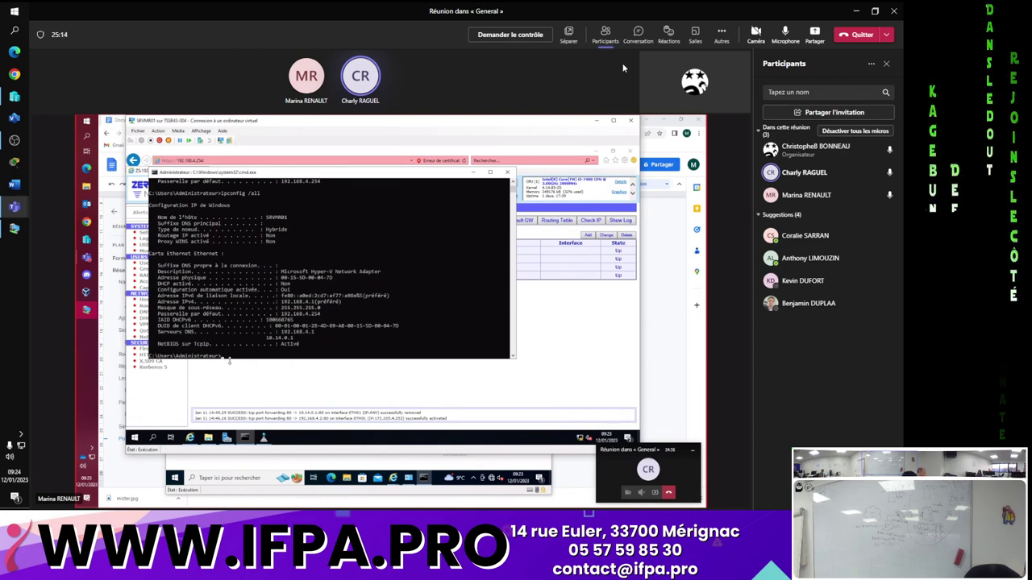
mouse_move(651, 58)
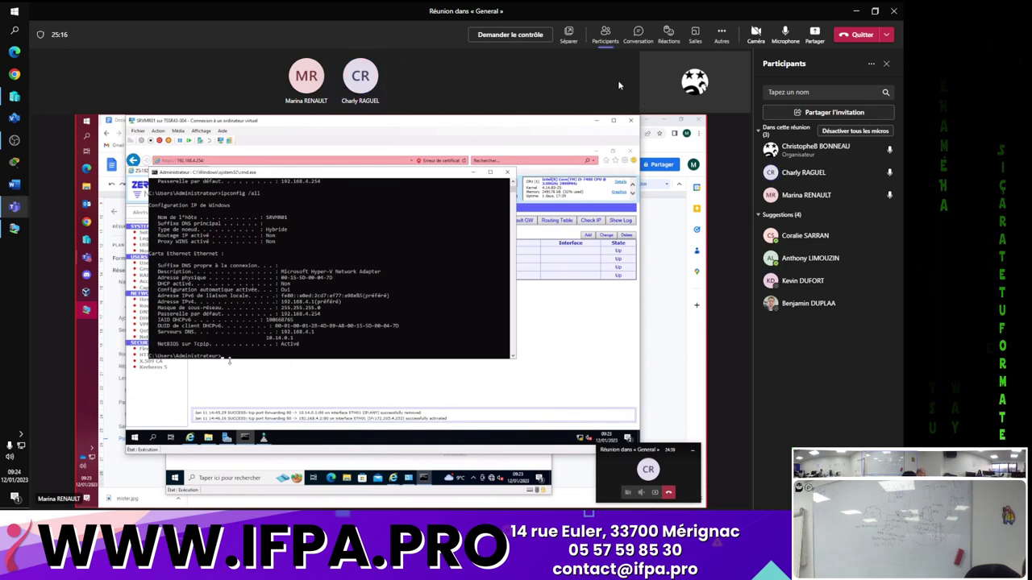
click(722, 34)
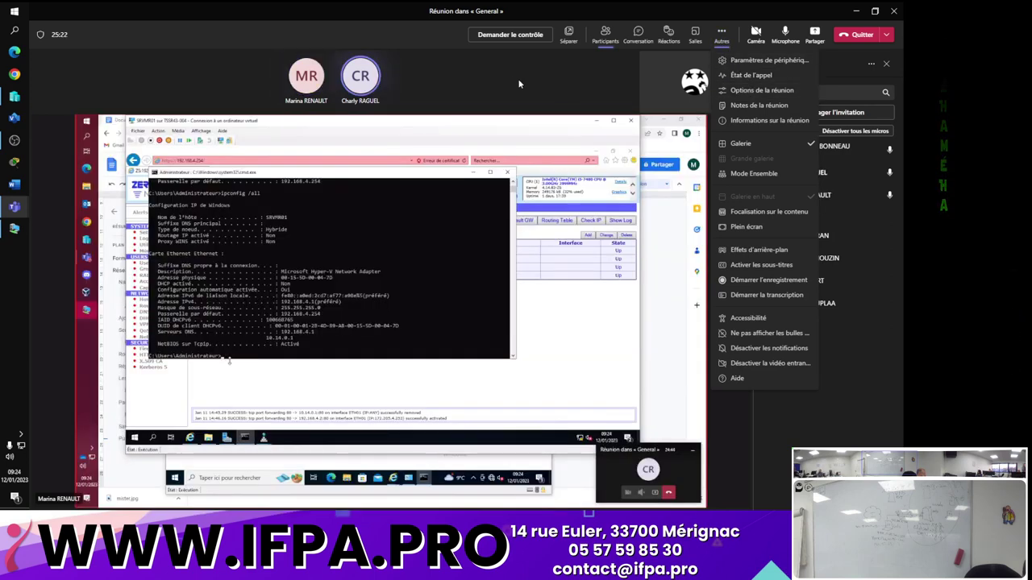
click(528, 73)
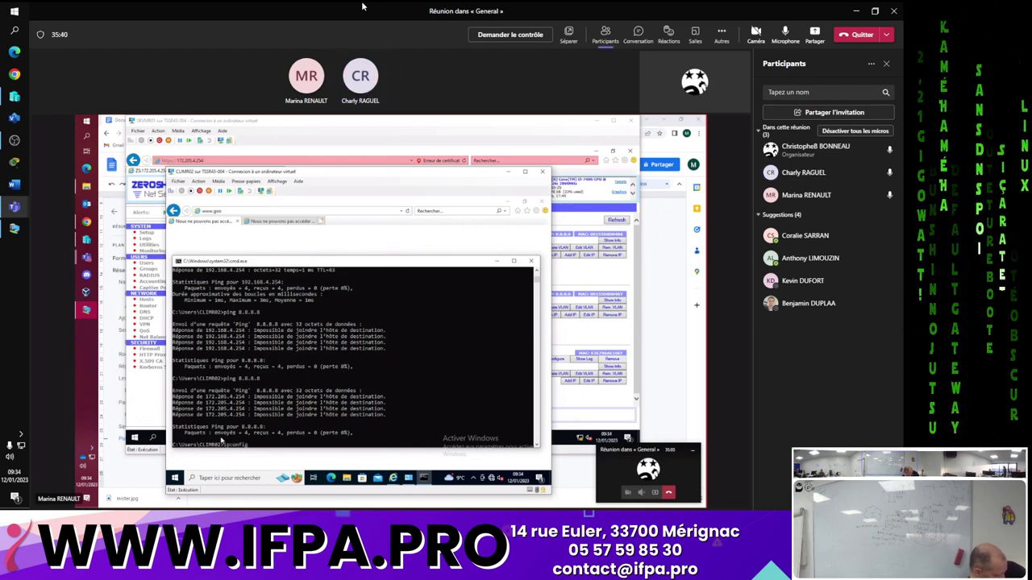
- Run ipconfig in the command prompt of the CLIMR02 virtual machine
key(Return)
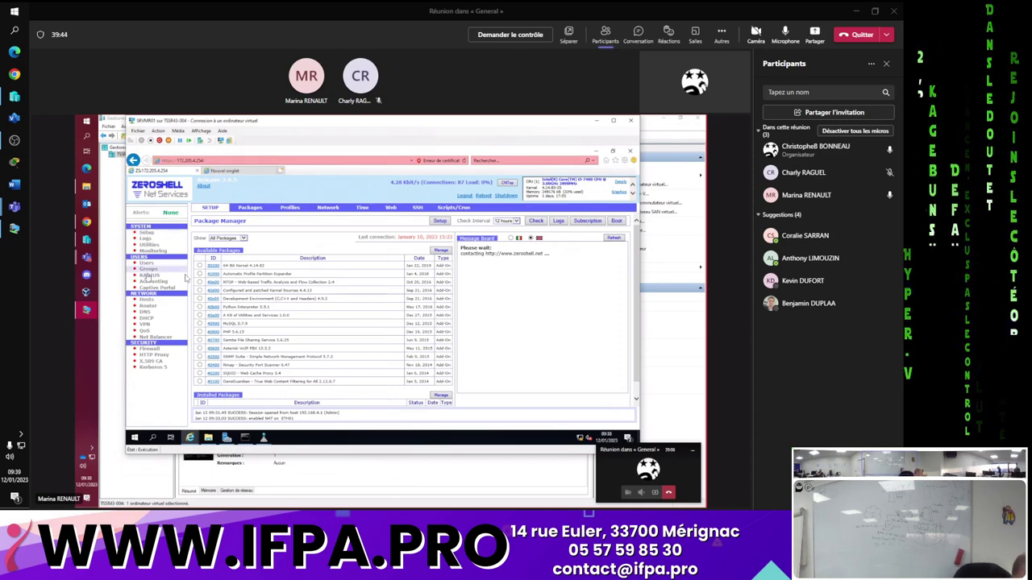
- Delete the default gateway entry from the static routes on Zeroshell's Router page
click(148, 306)
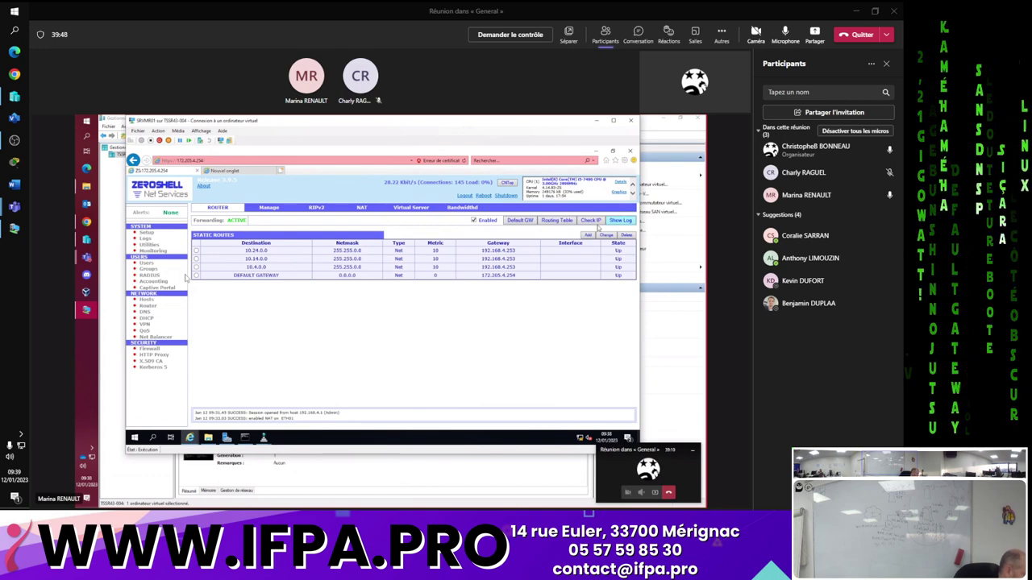
click(521, 222)
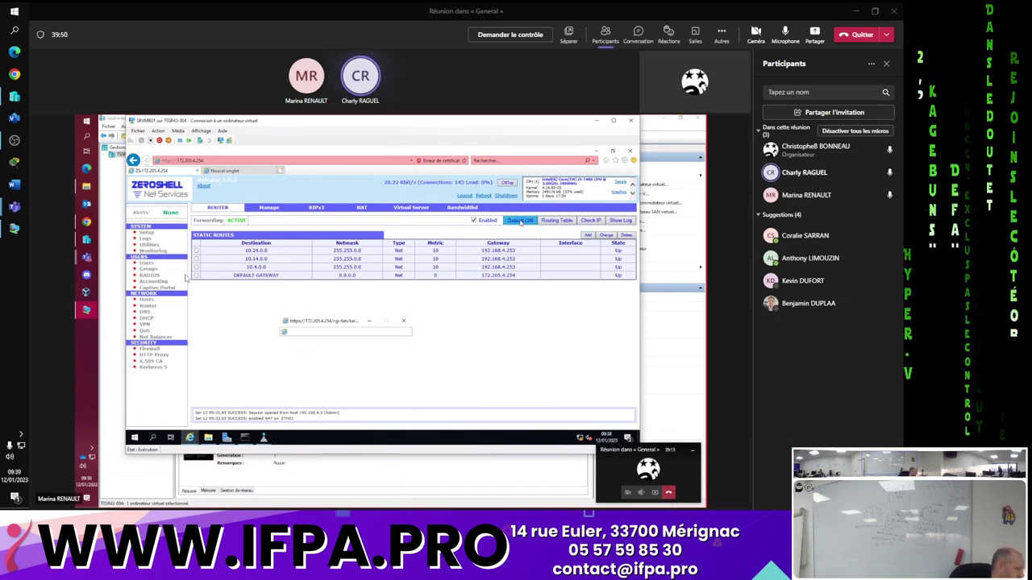
click(196, 276)
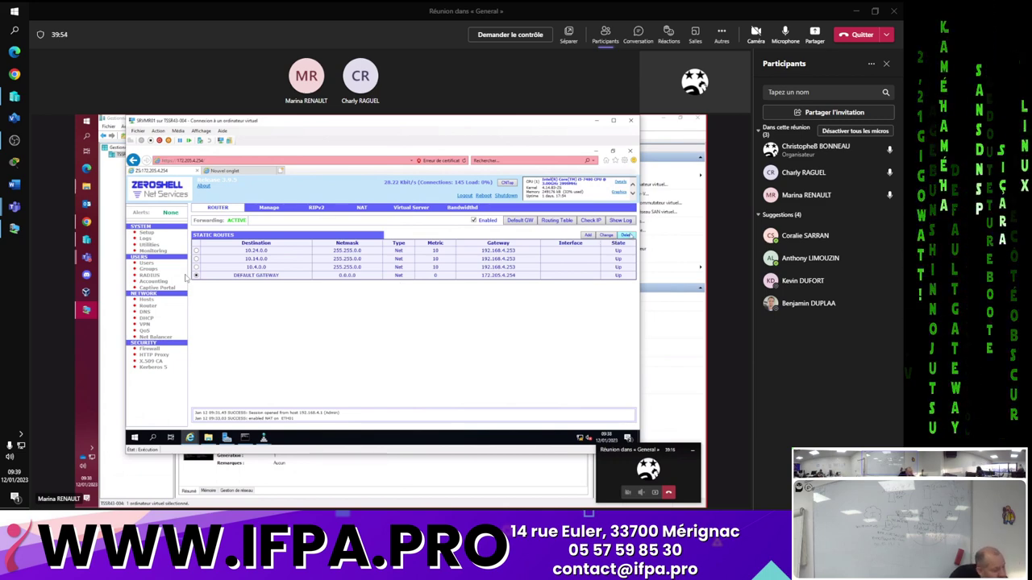
click(627, 235)
click(396, 321)
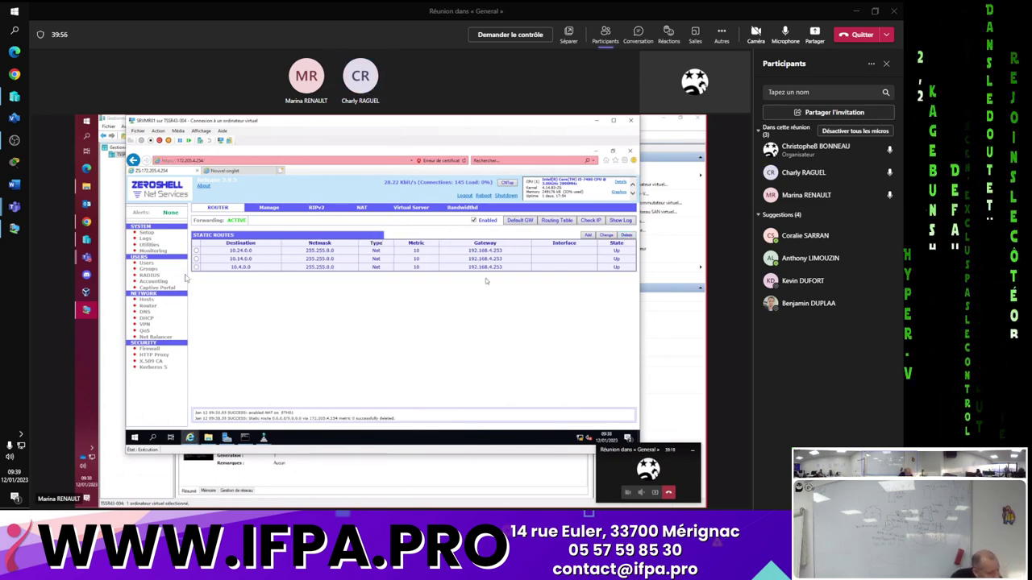
- Set Zeroshell's default gateway to 172.205.0.254 and close the leftover gateway dialog
click(520, 221)
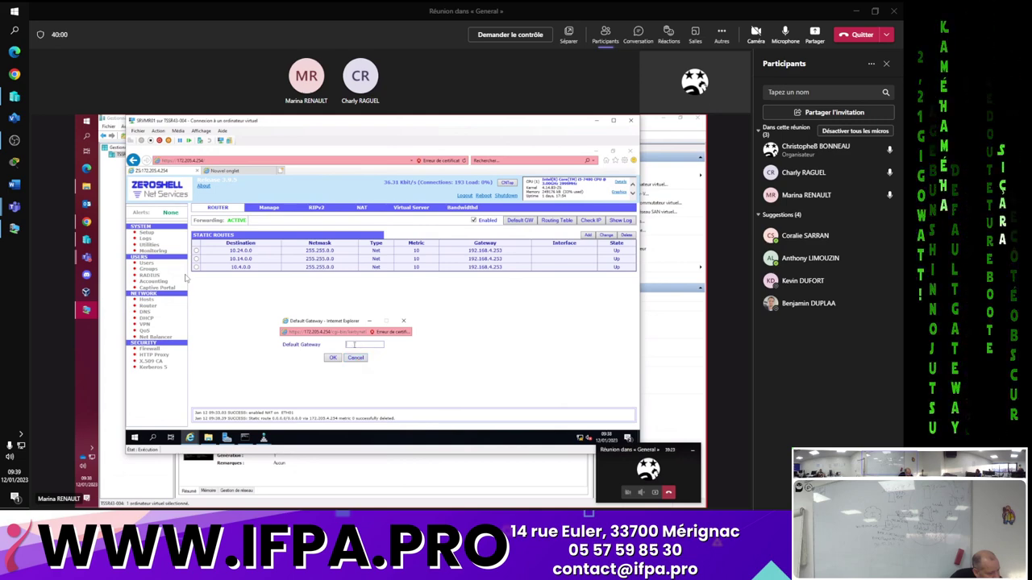
text(172.205.)
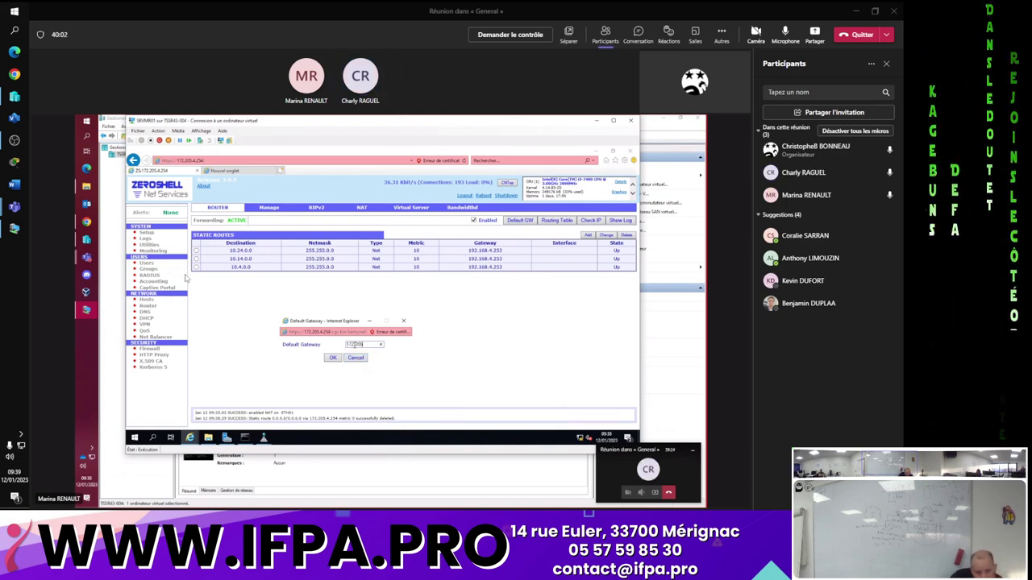
text(4.254)
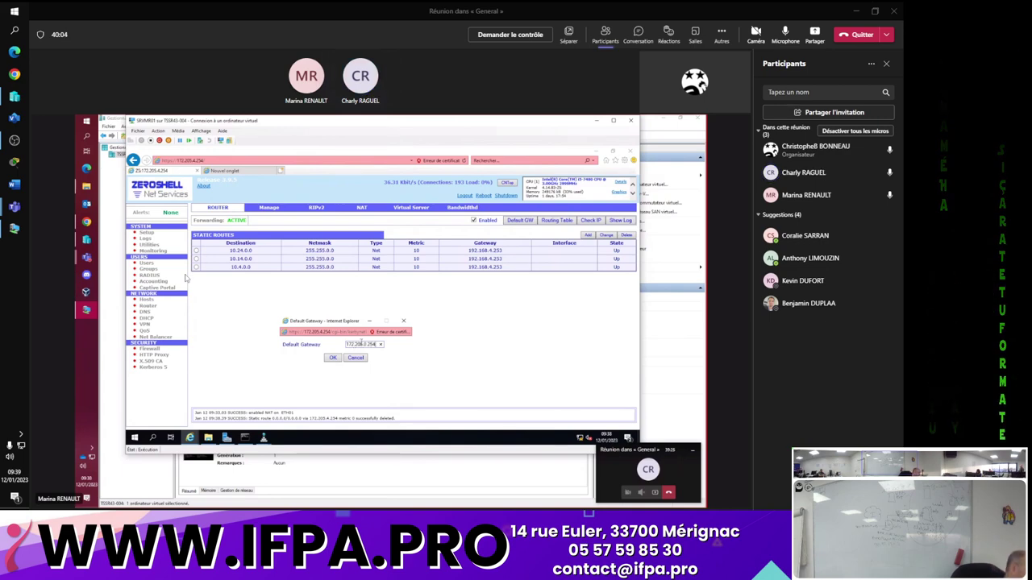
click(334, 360)
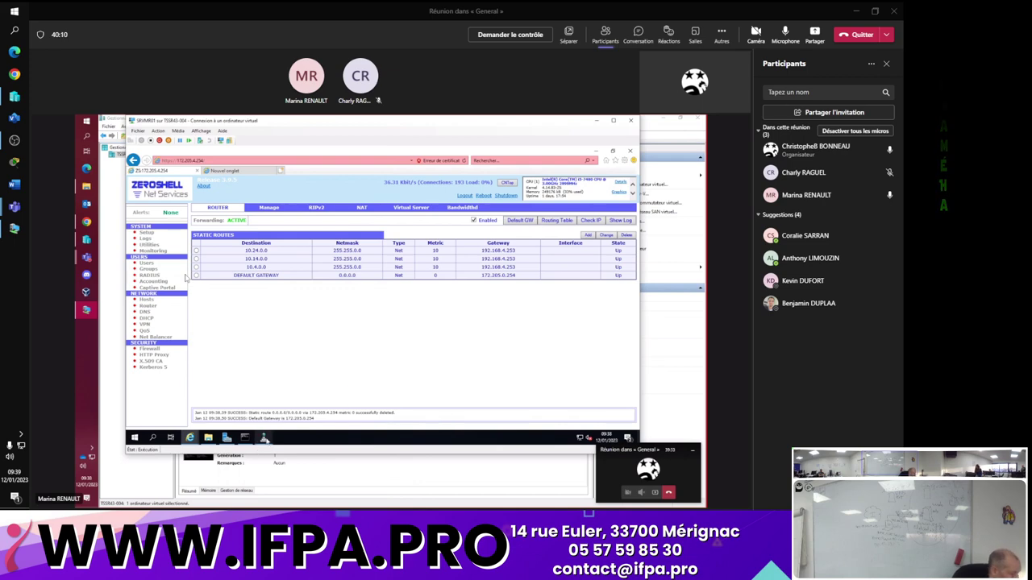
mouse_move(189, 437)
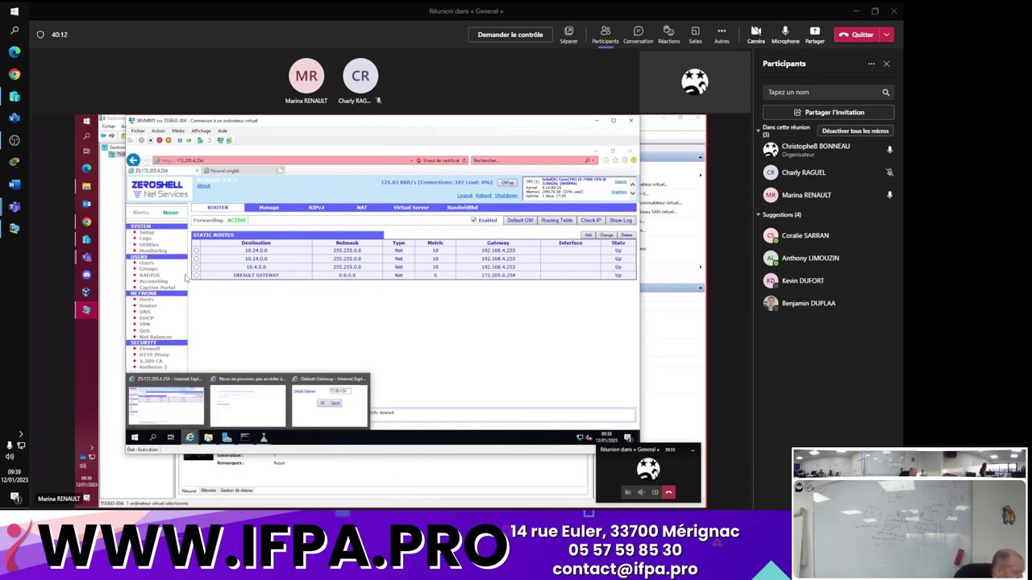
click(361, 379)
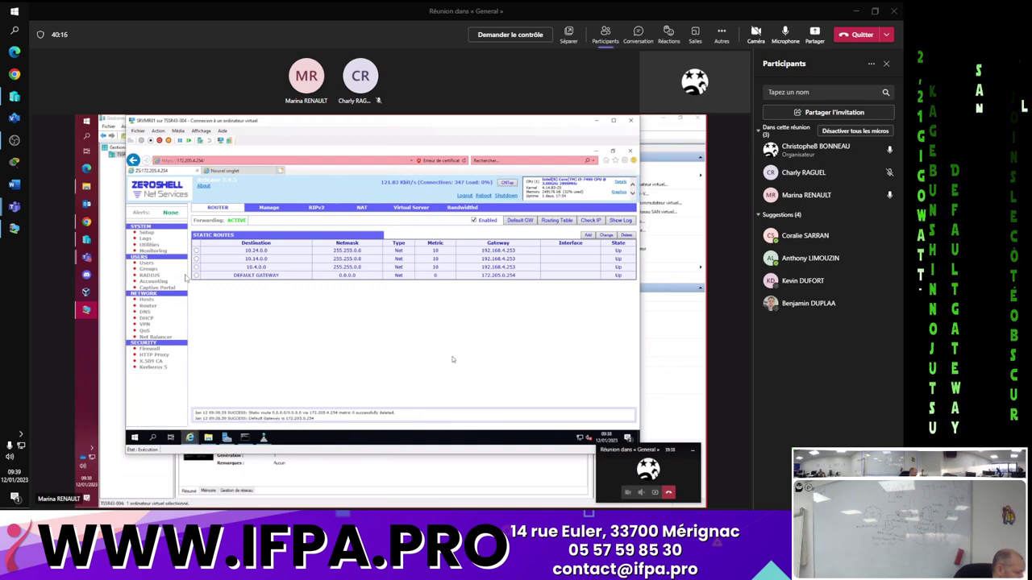
- Ping 8.8.8.8 again from the command prompt on SRVMR01 to test Internet access
click(244, 437)
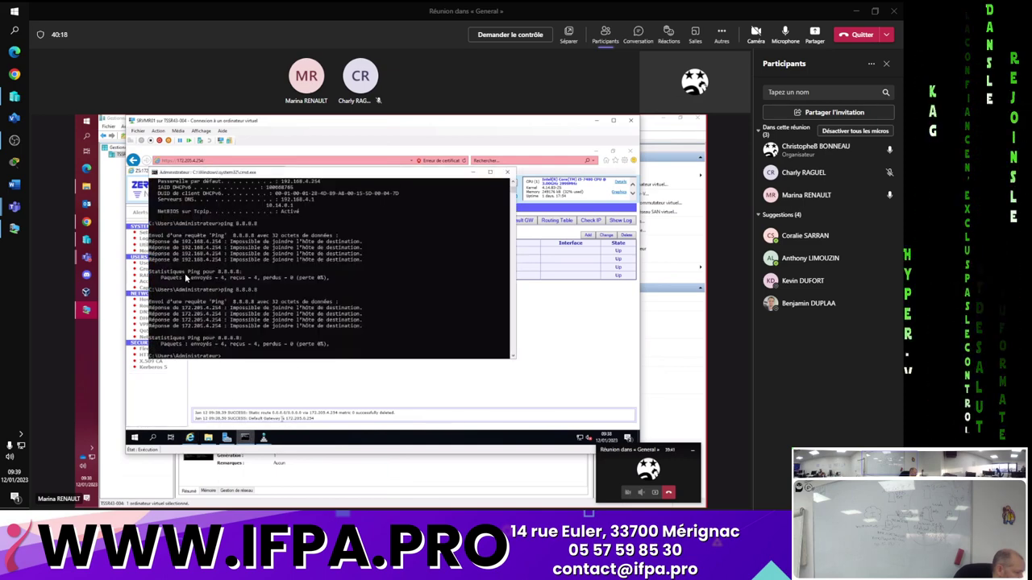
key(Up)
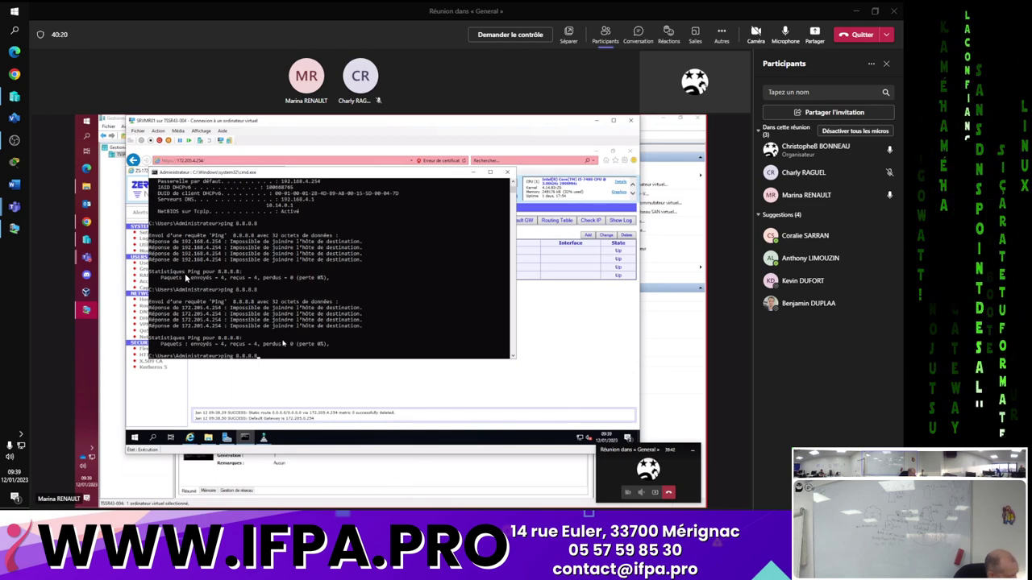
key(Return)
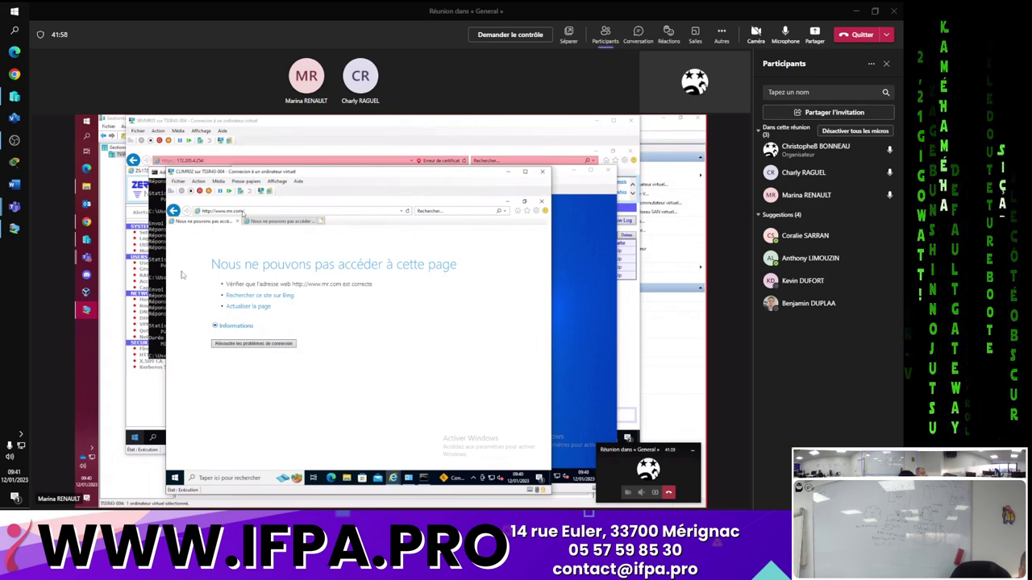
click(248, 212)
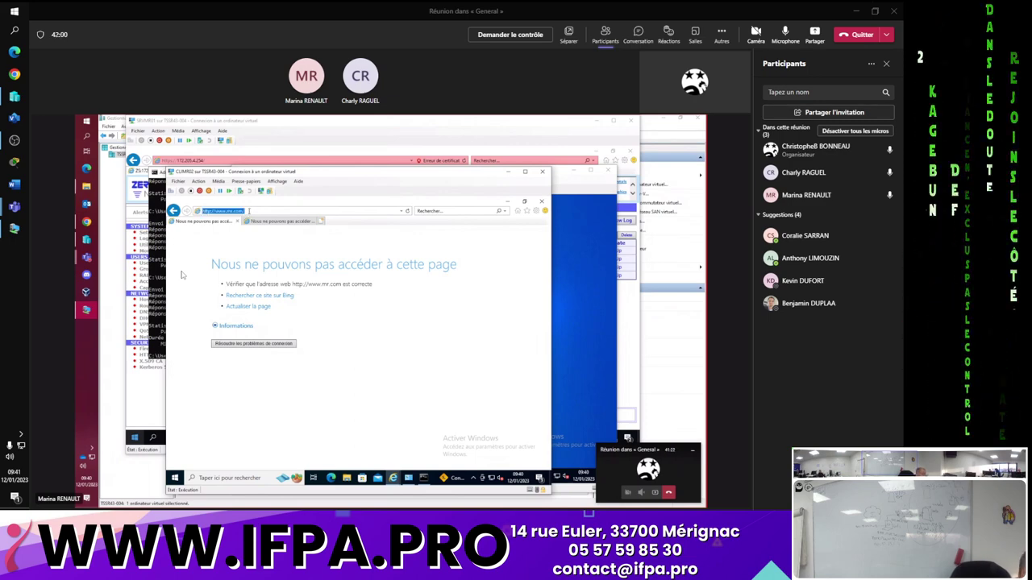
text(www.)
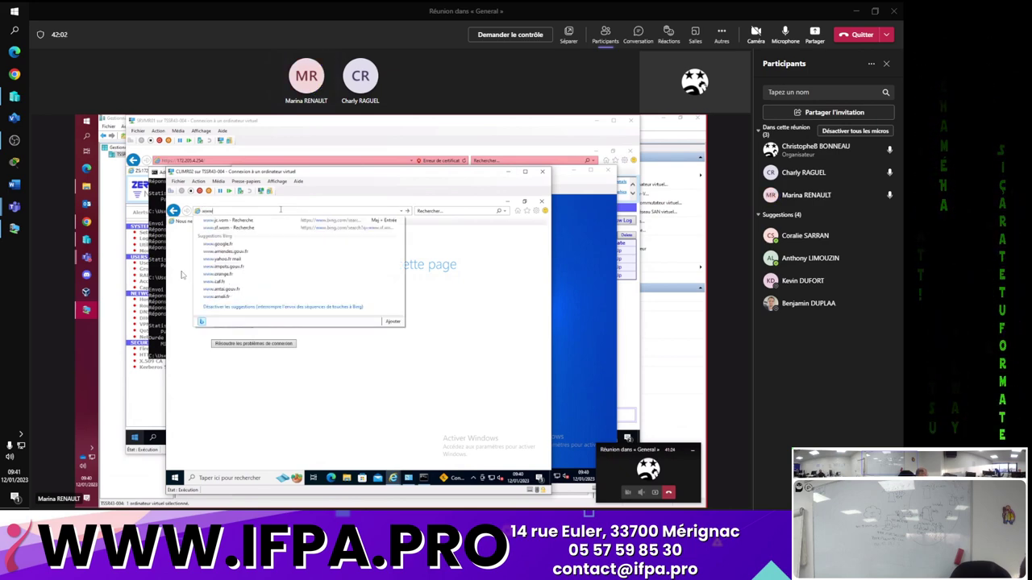
text(mr.com)
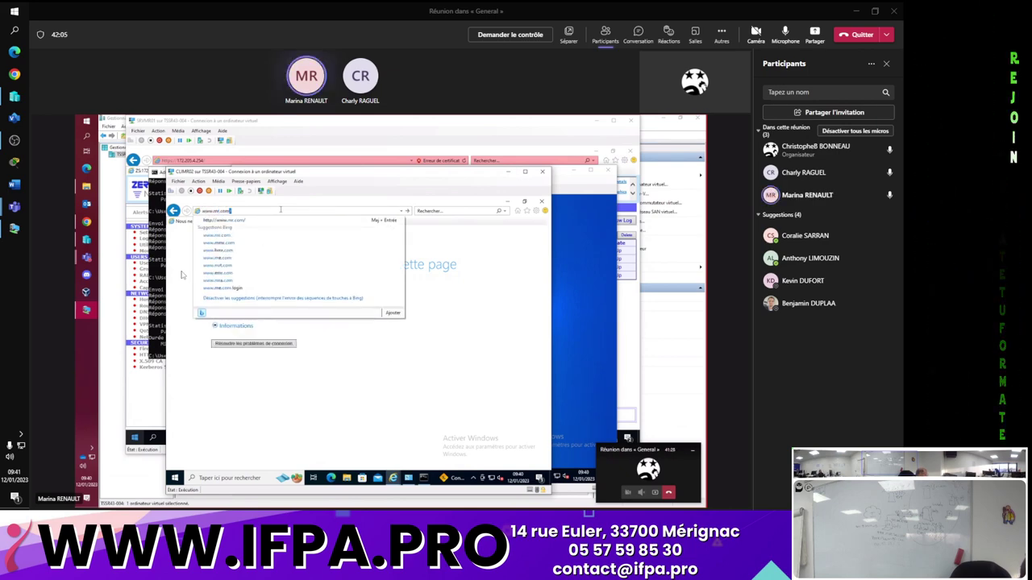
key(Return)
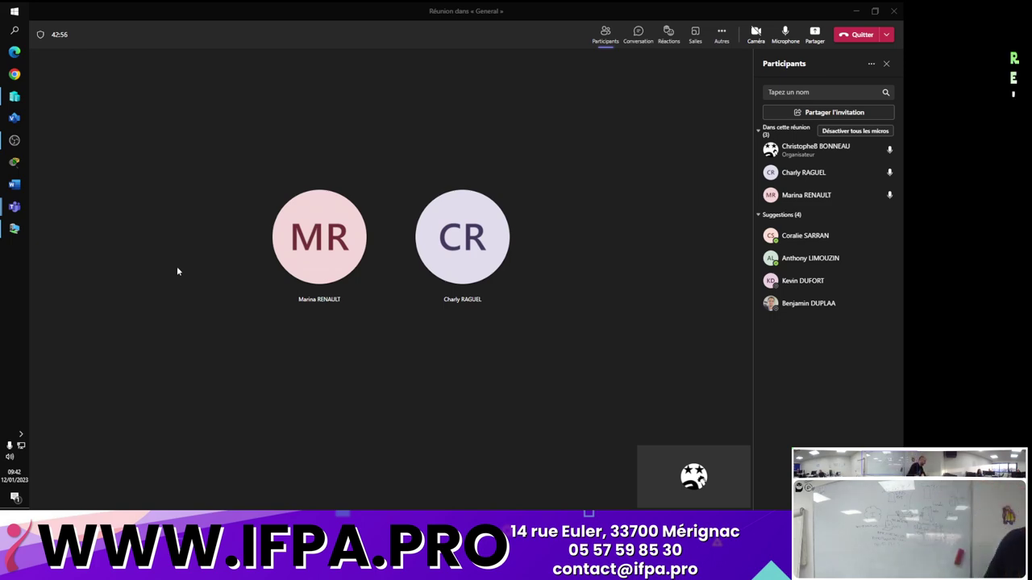
- On CLICB02 in Hyper-V Manager, cancel the Ethernet and IPv4 properties, then close Network Connections and the hosts file without saving
click(14, 96)
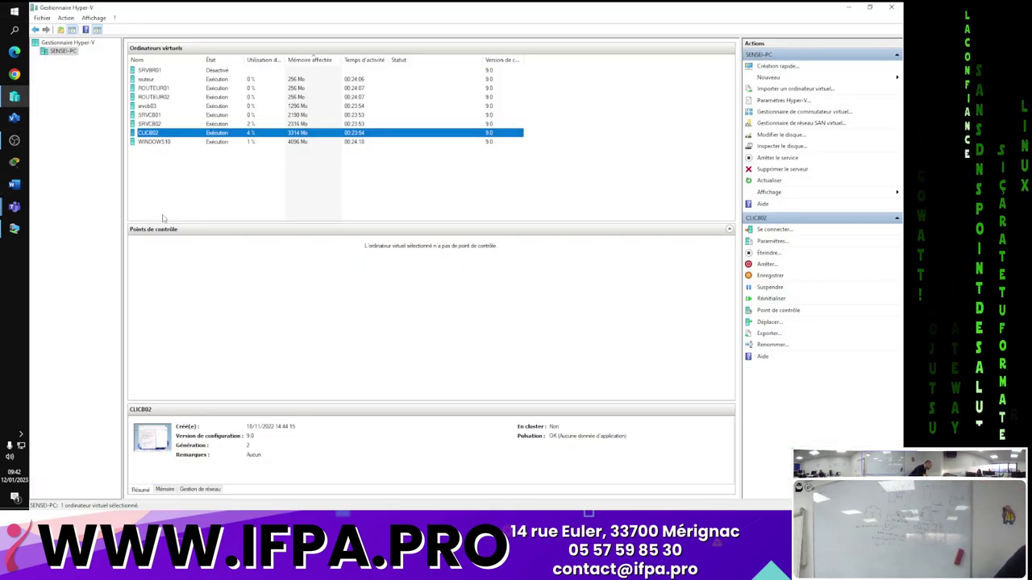
click(15, 230)
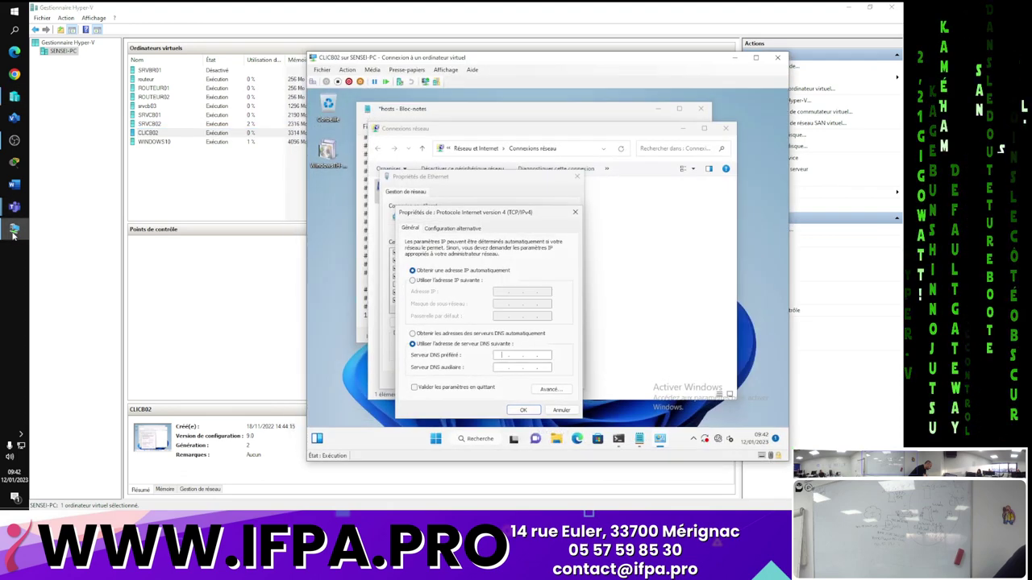
click(561, 411)
click(565, 380)
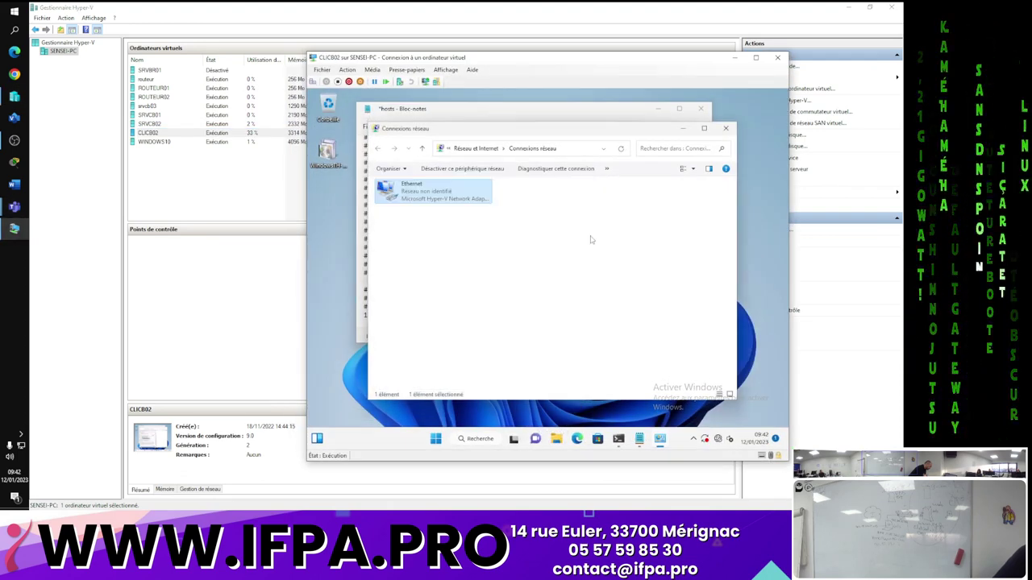
click(725, 128)
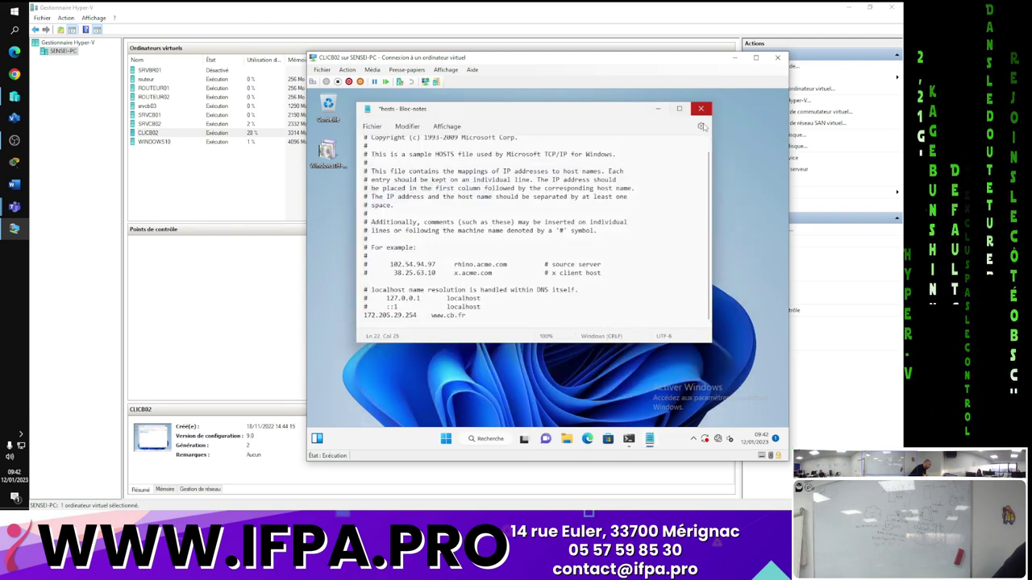
click(700, 109)
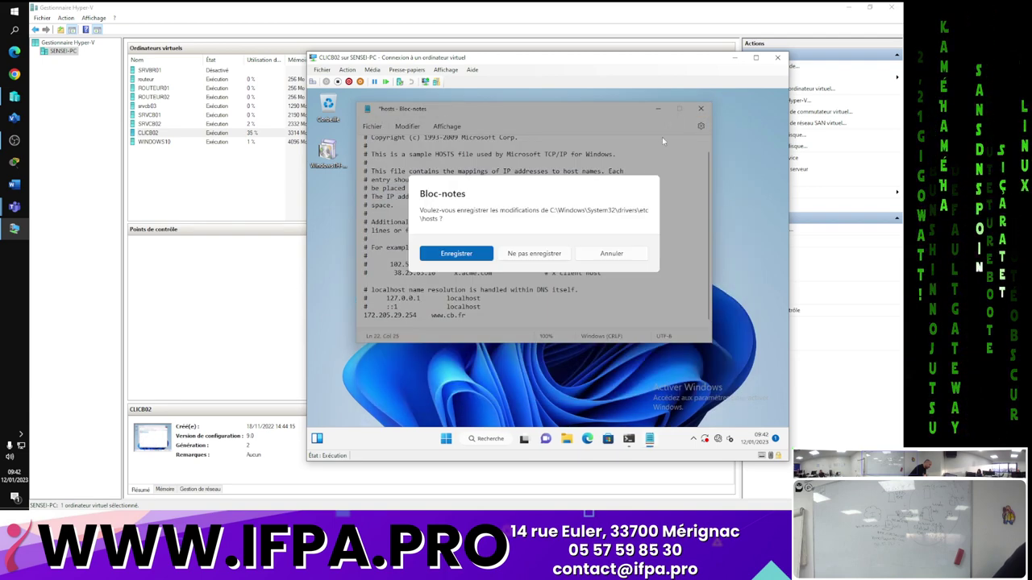
click(520, 255)
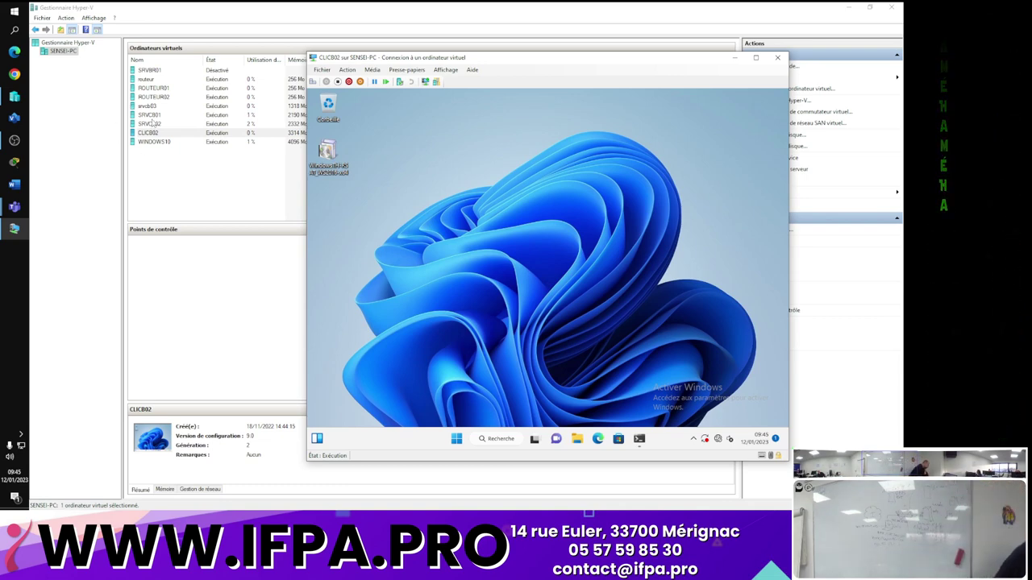
- Connect to the SRVCB01 virtual machine and display the conditional forwarders in its DNS Manager
click(152, 115)
double_click(149, 115)
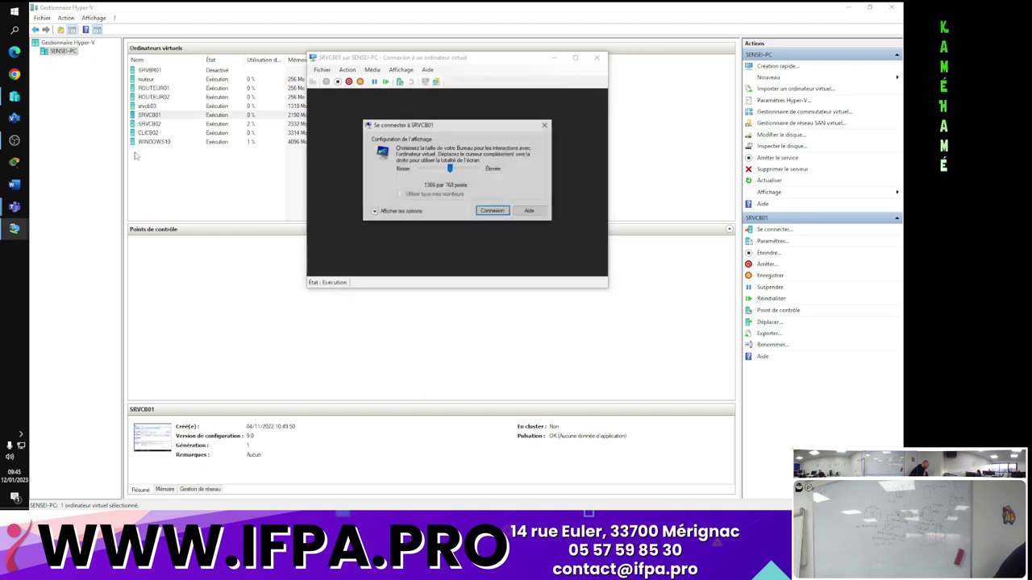
key(Return)
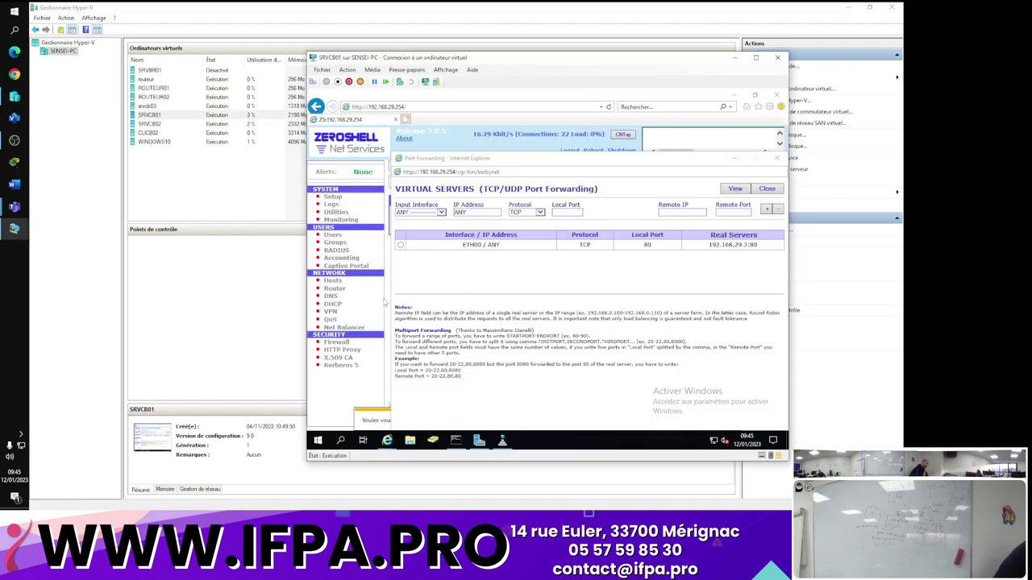
click(501, 440)
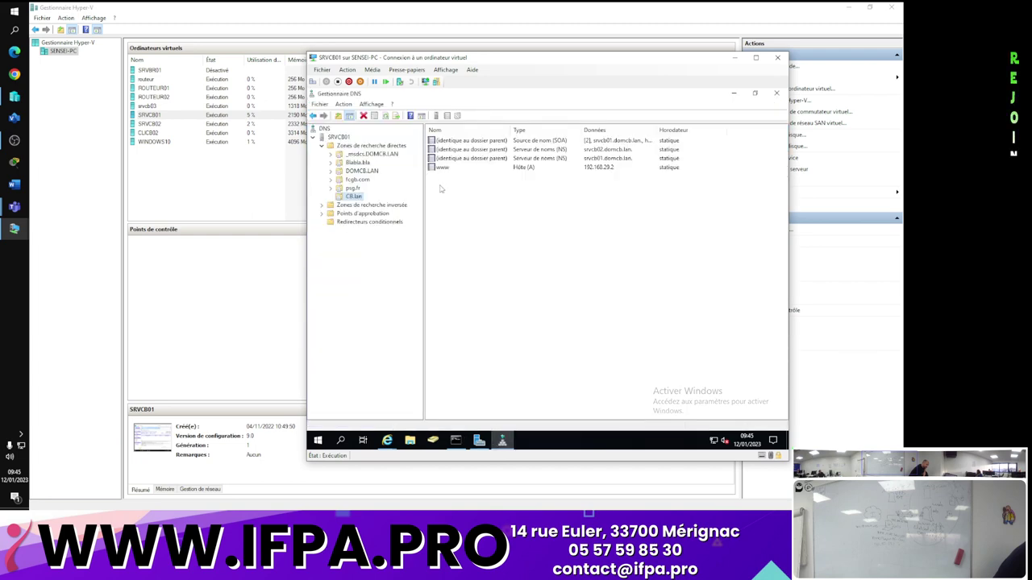
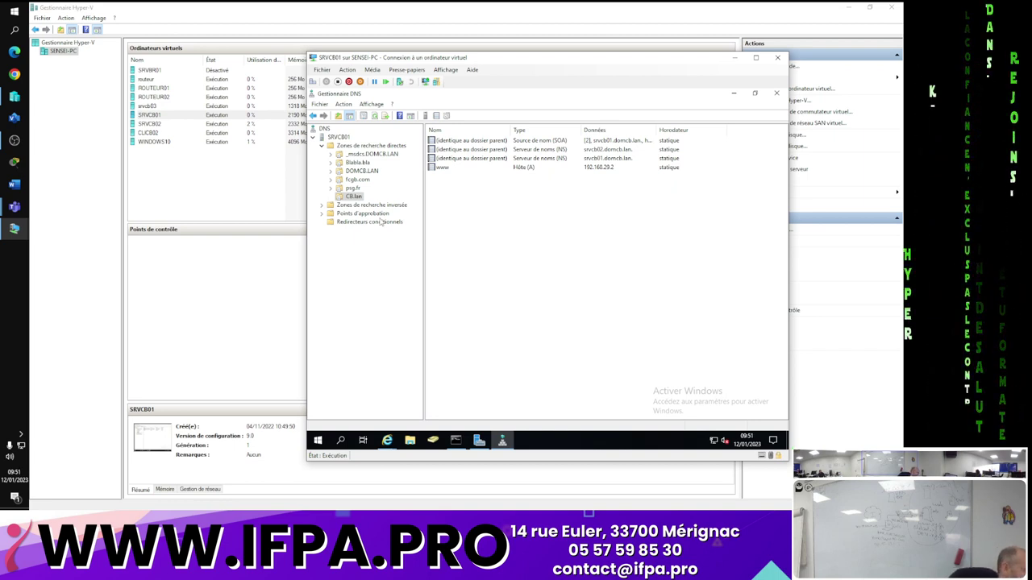
click(355, 222)
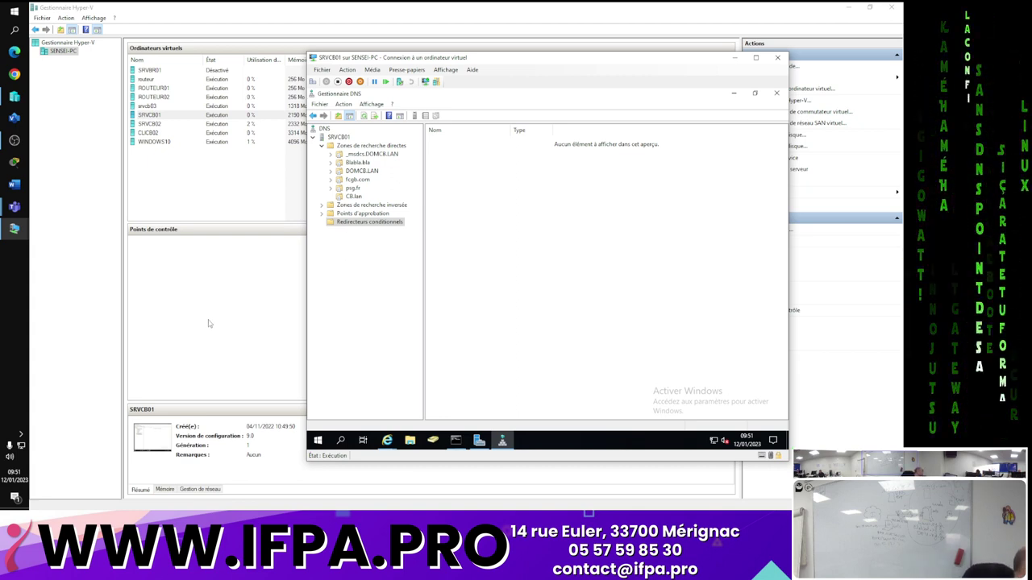
- Switch to the Teams meeting and complete the mk.fr conditional forwarder on SRVMR01 with its master server's IP address
mouse_move(14, 207)
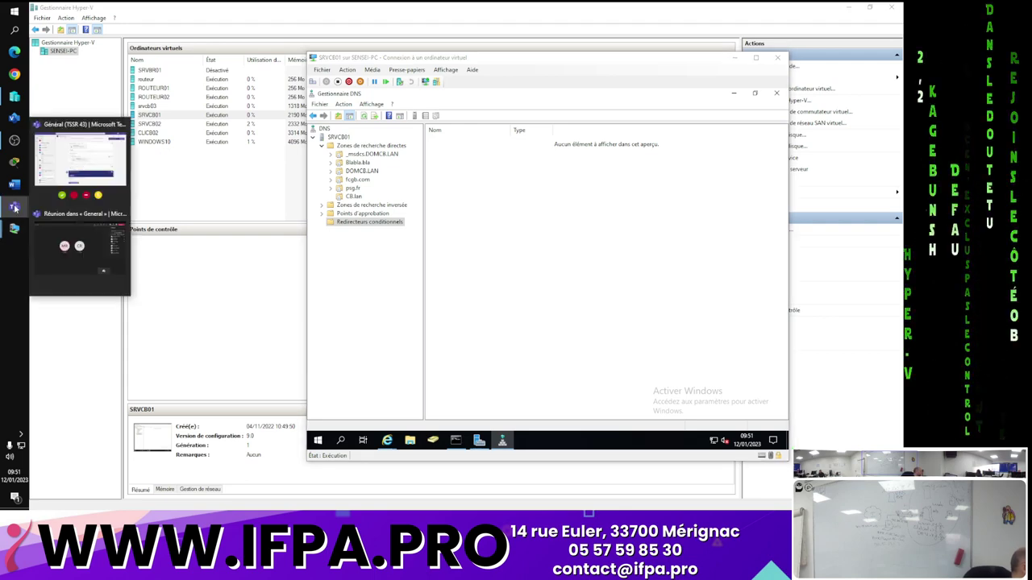
click(70, 251)
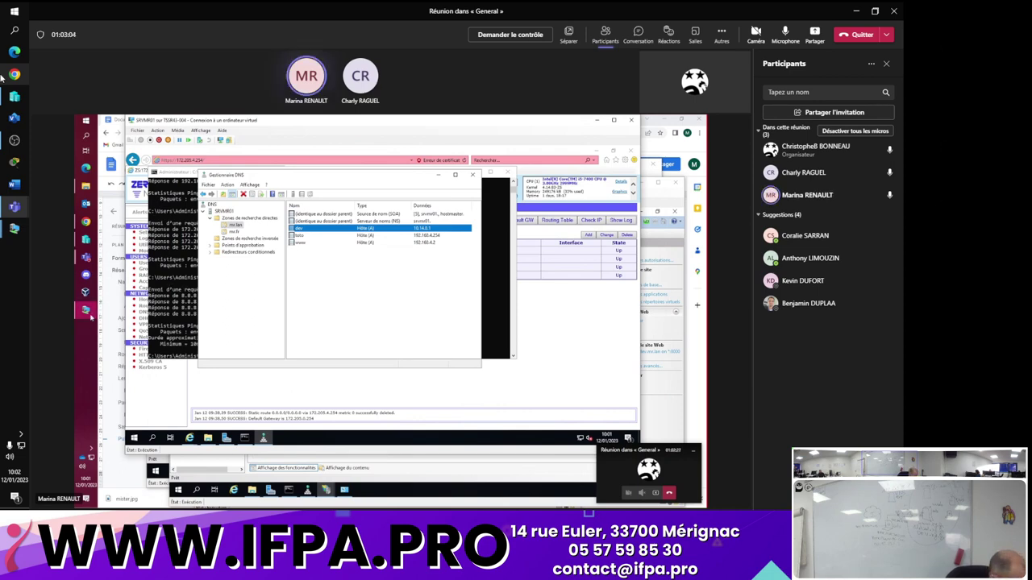
mouse_move(85, 310)
mouse_move(159, 404)
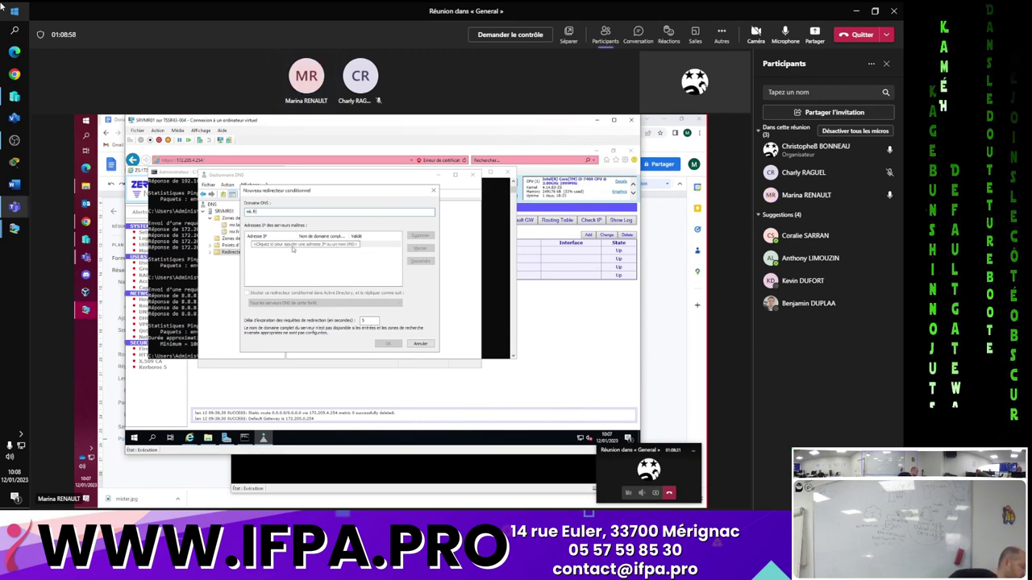
text(172.205.4.0)
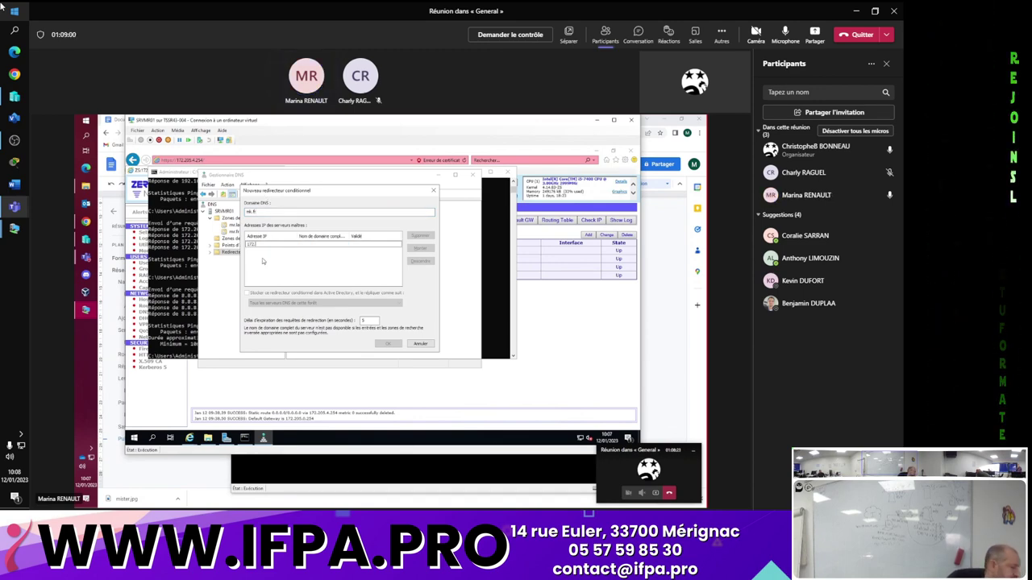
key(BackSpace)
key(BackSpace)
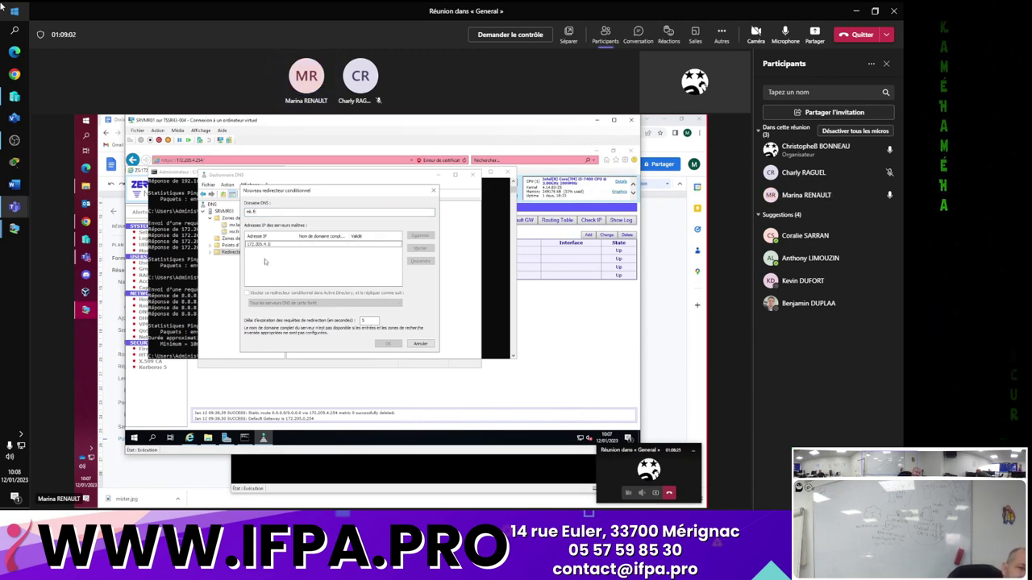
text(.1)
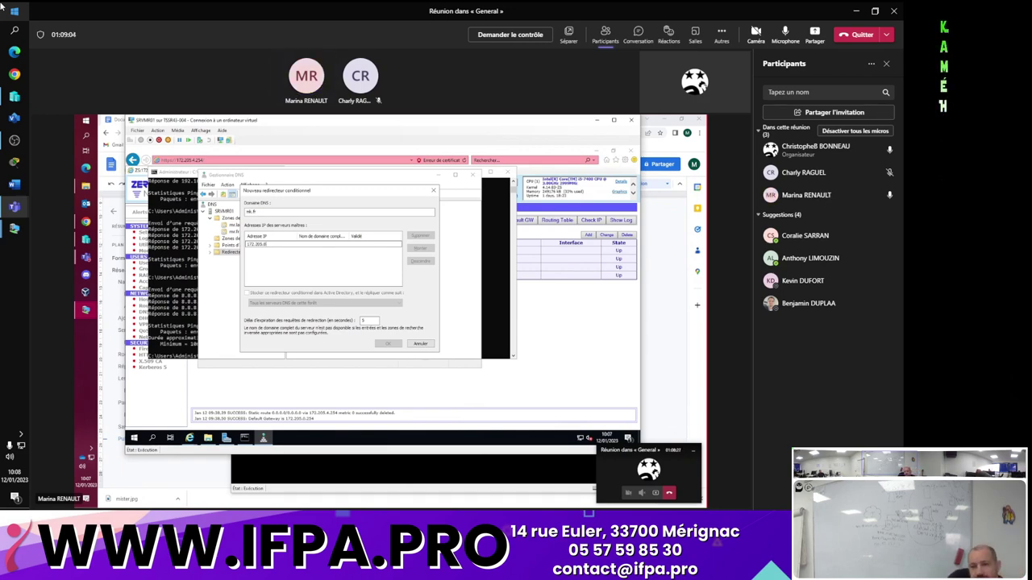
key(Return)
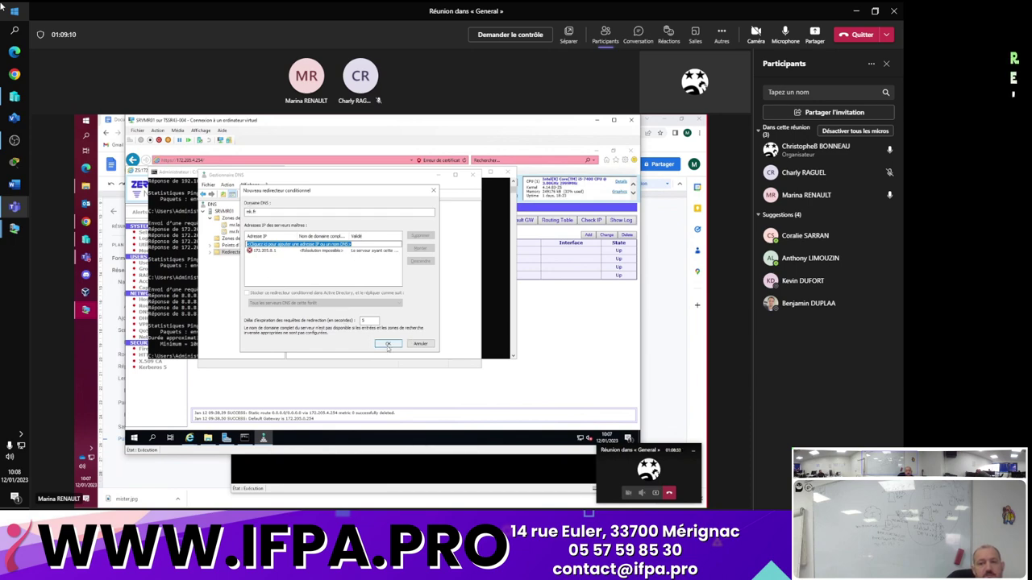
click(389, 346)
- Create a new conditional forwarder for the domain mk.com on SRVMR01, entering its master server's IP address
right_click(303, 259)
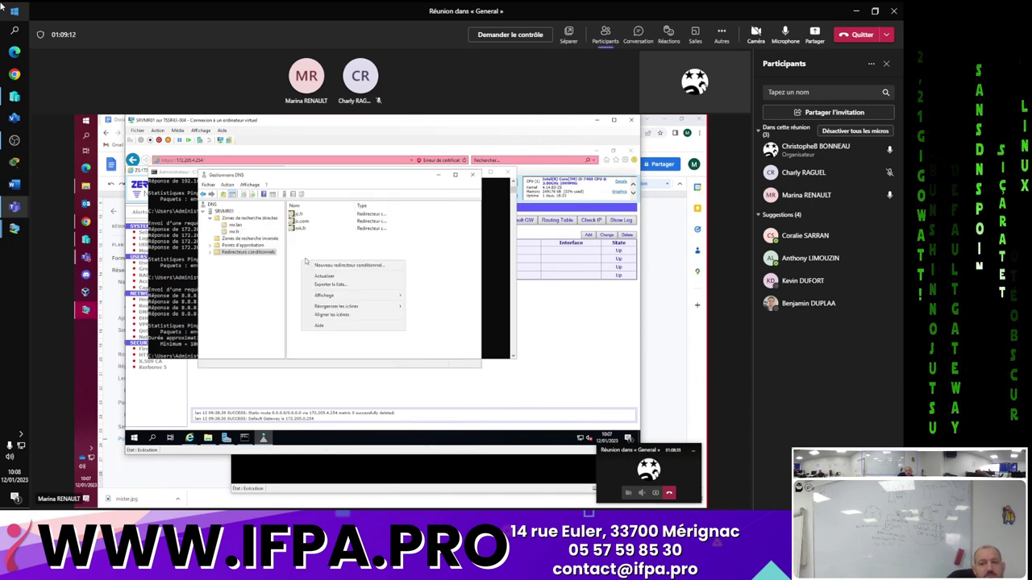
click(347, 265)
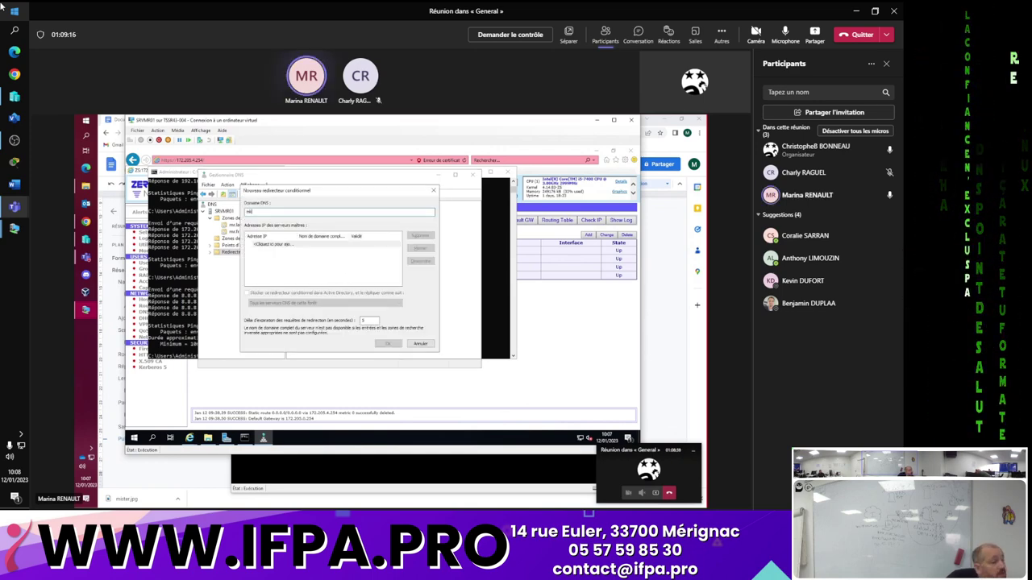
text(mk.)
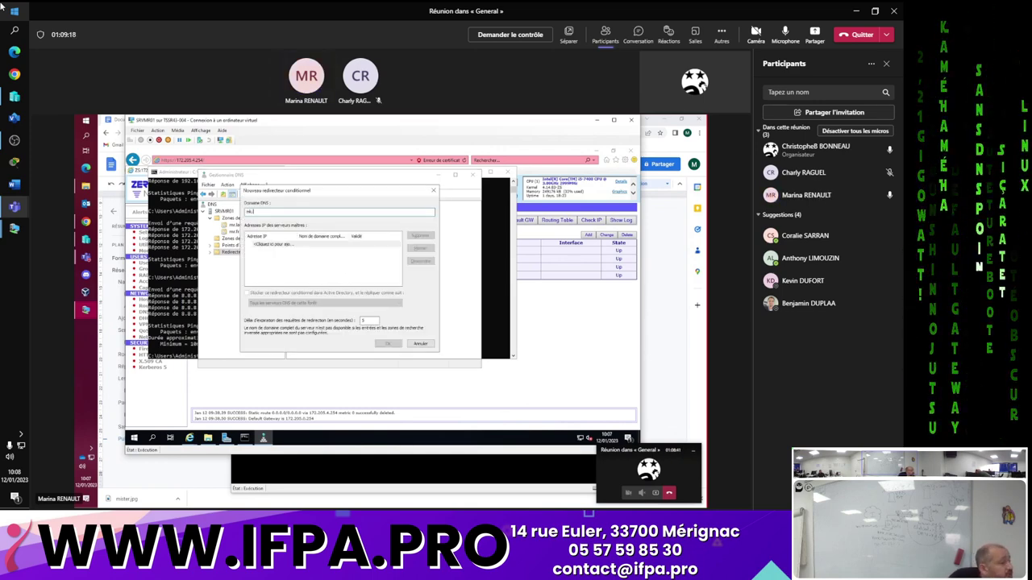
text(com)
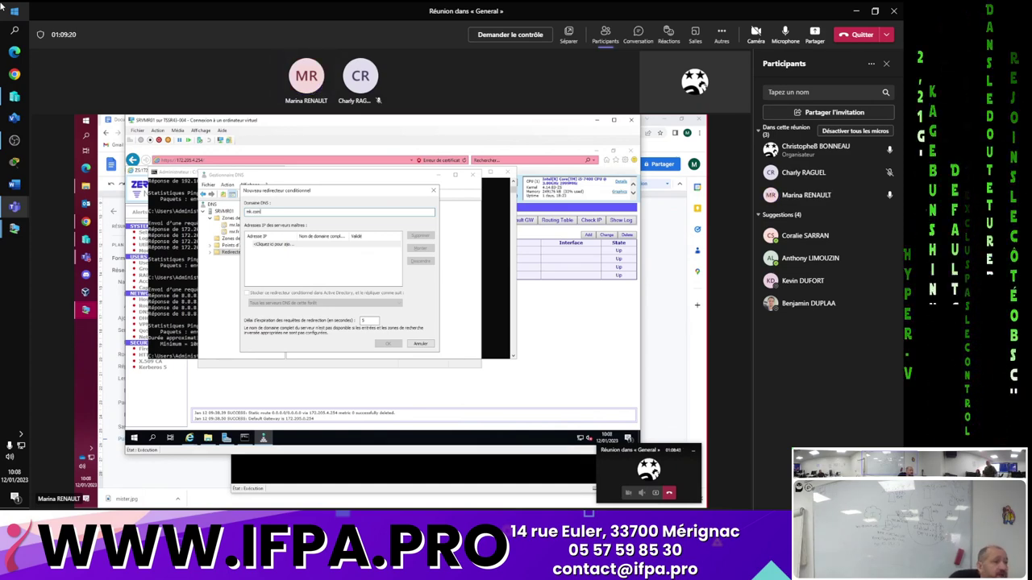
click(276, 245)
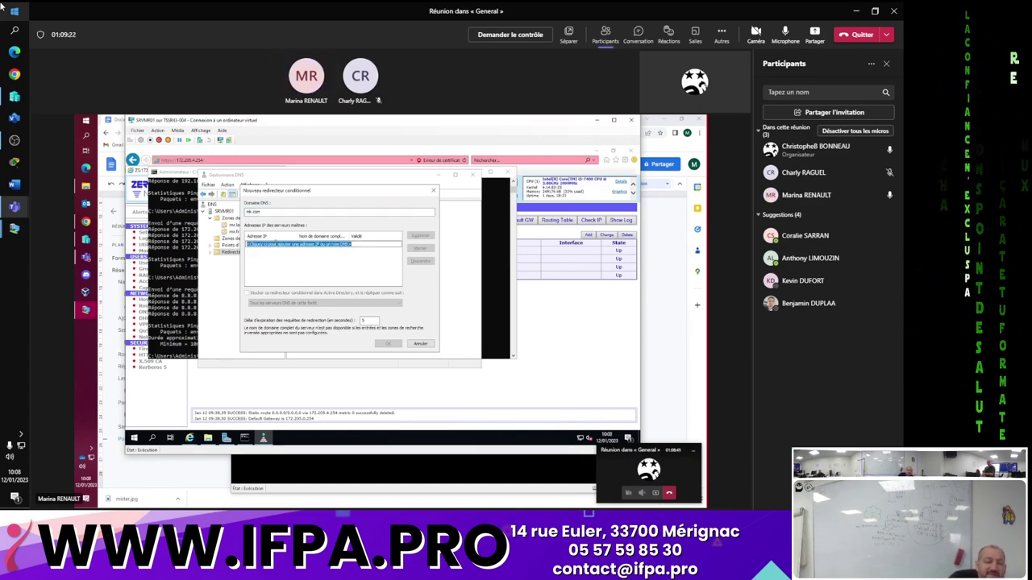
text(172)
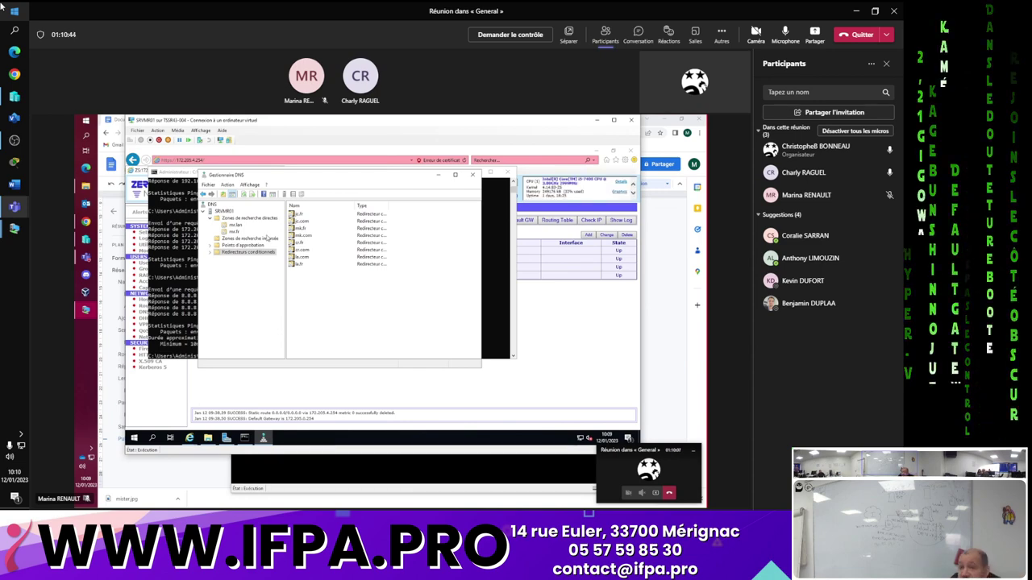
- Create a conditional forwarder for the domain sf.fr with its master server's IP address and start another for sf.com
right_click(332, 299)
click(365, 301)
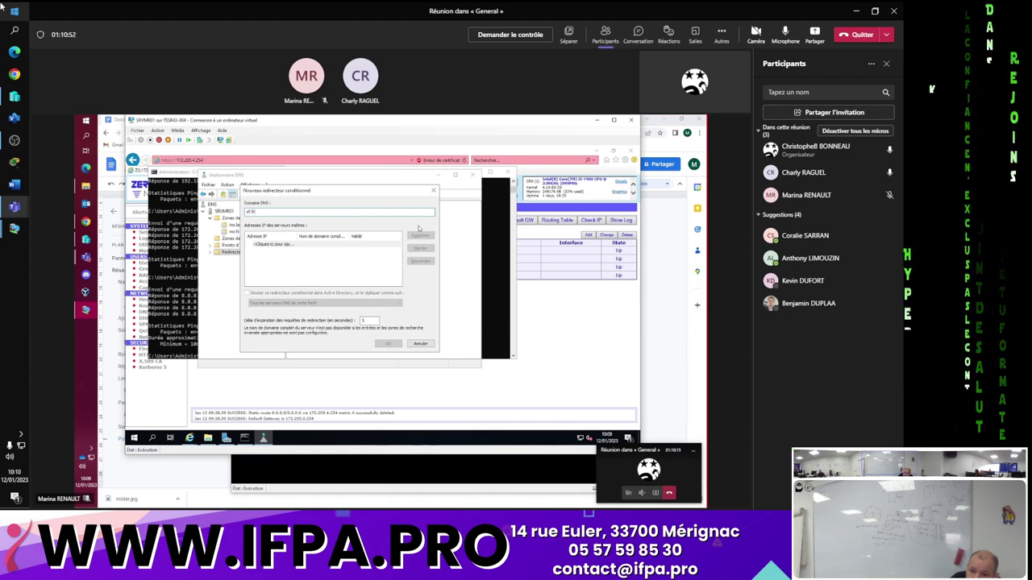
click(271, 244)
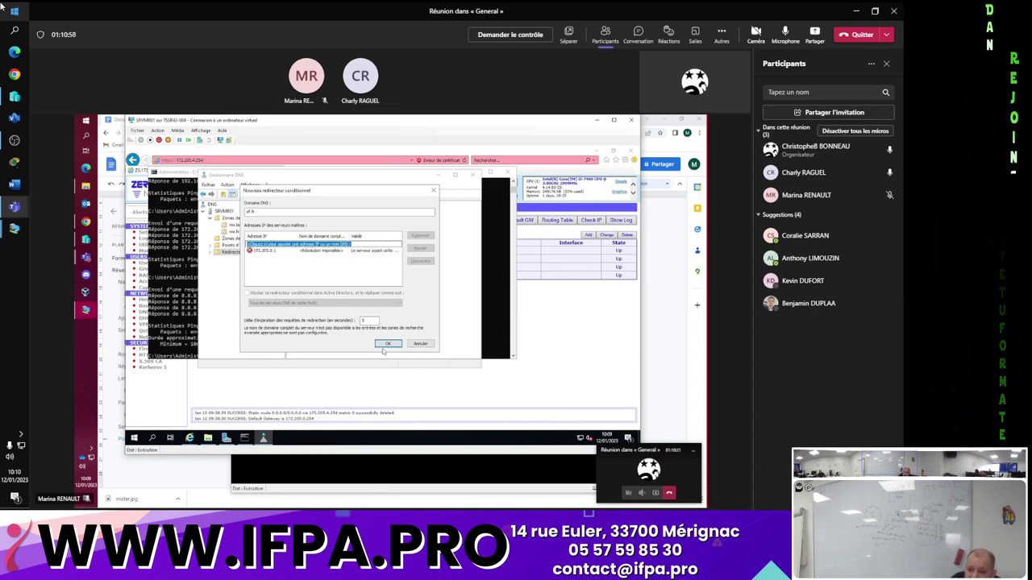
click(388, 343)
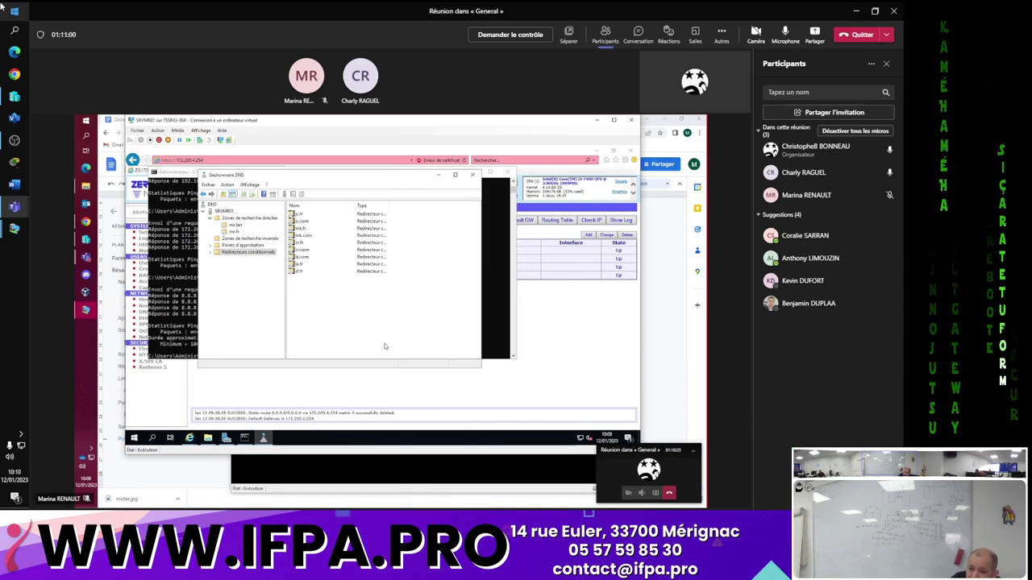
right_click(337, 321)
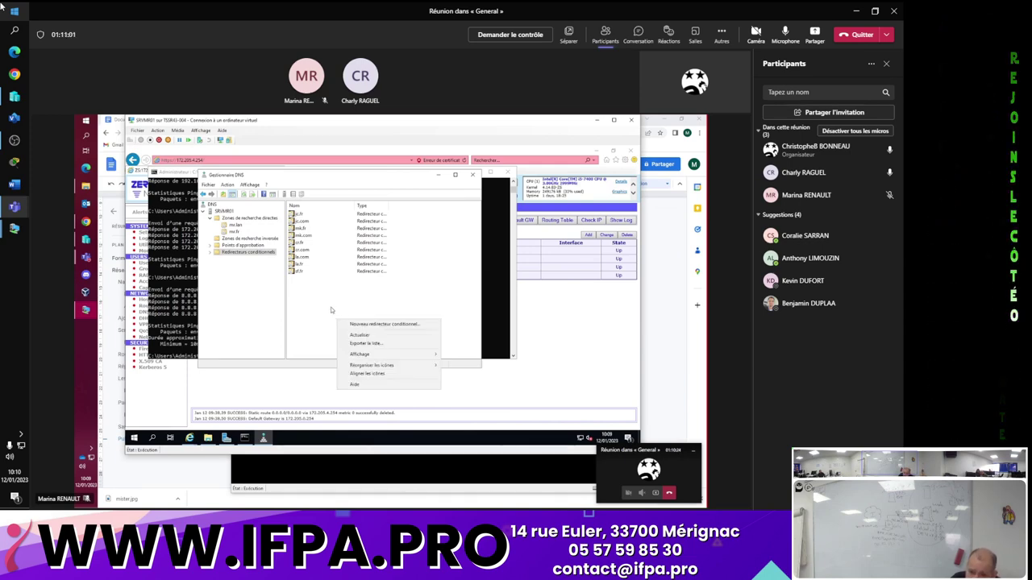
click(395, 325)
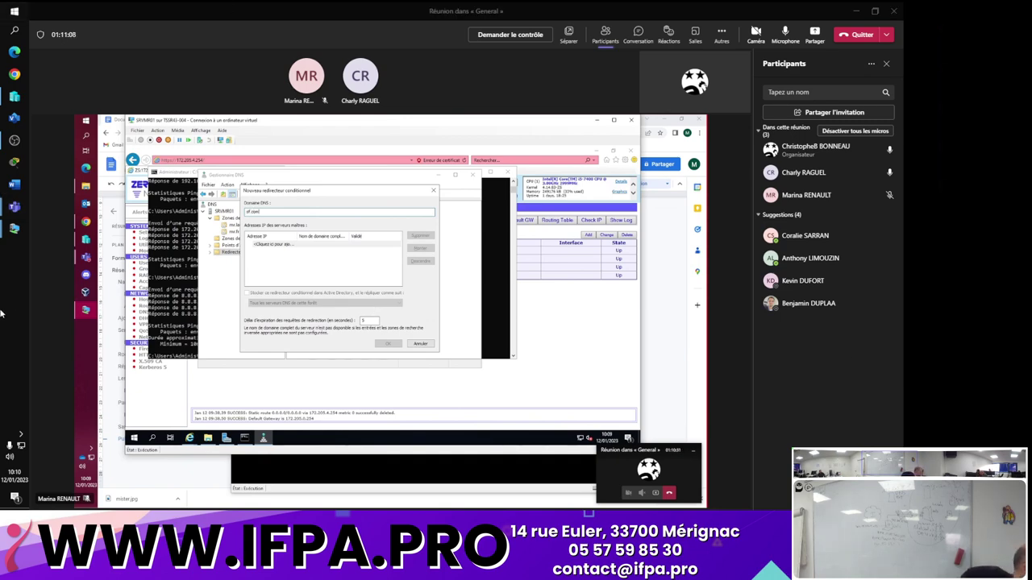
- Start Windows Remote Assistance (msra) and offer help to the TSSR43-001 host by IP address through the advanced help-desk connection option
key(super+r)
text(msra)
key(Return)
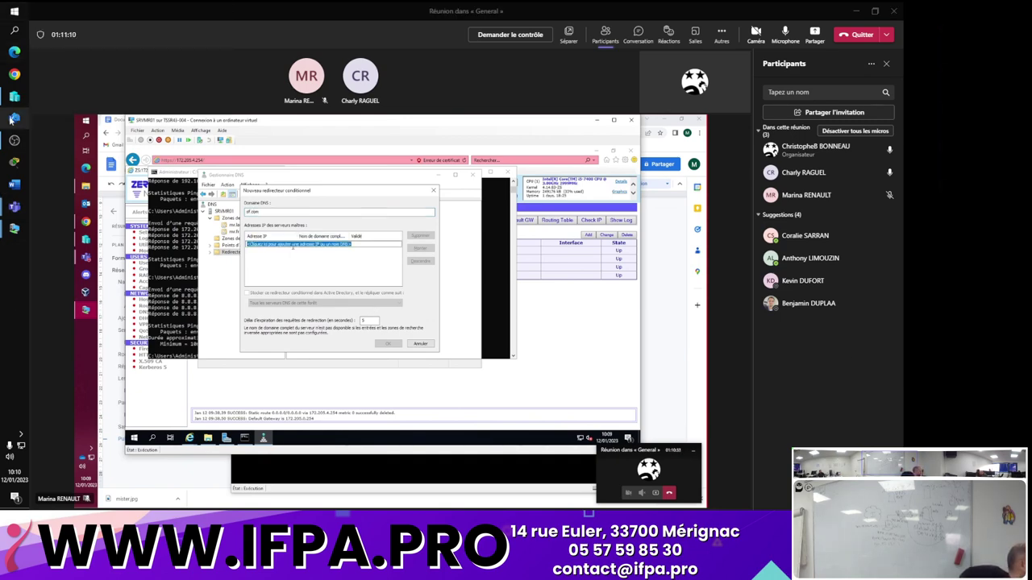
click(391, 288)
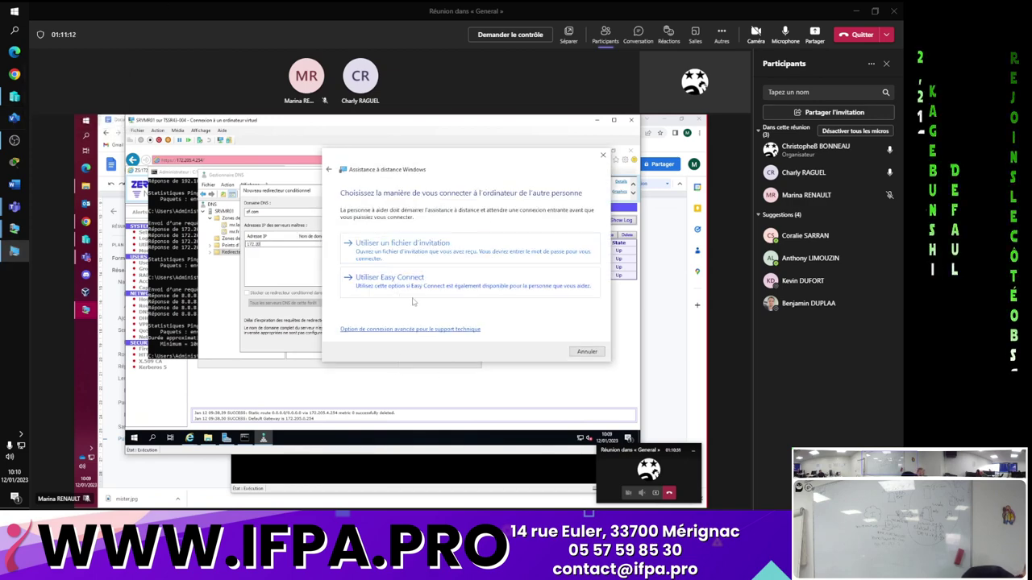
click(394, 329)
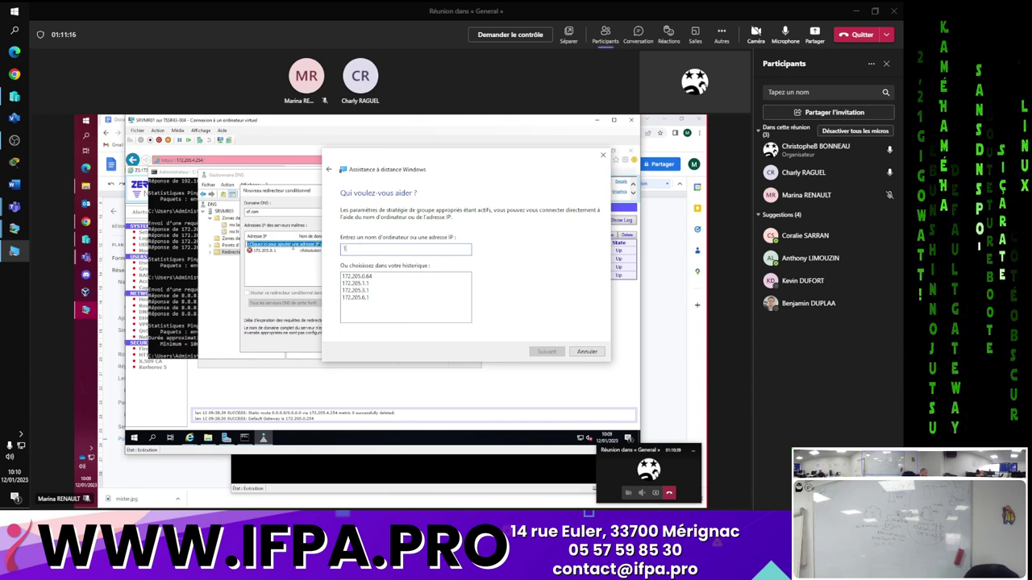
text(172)
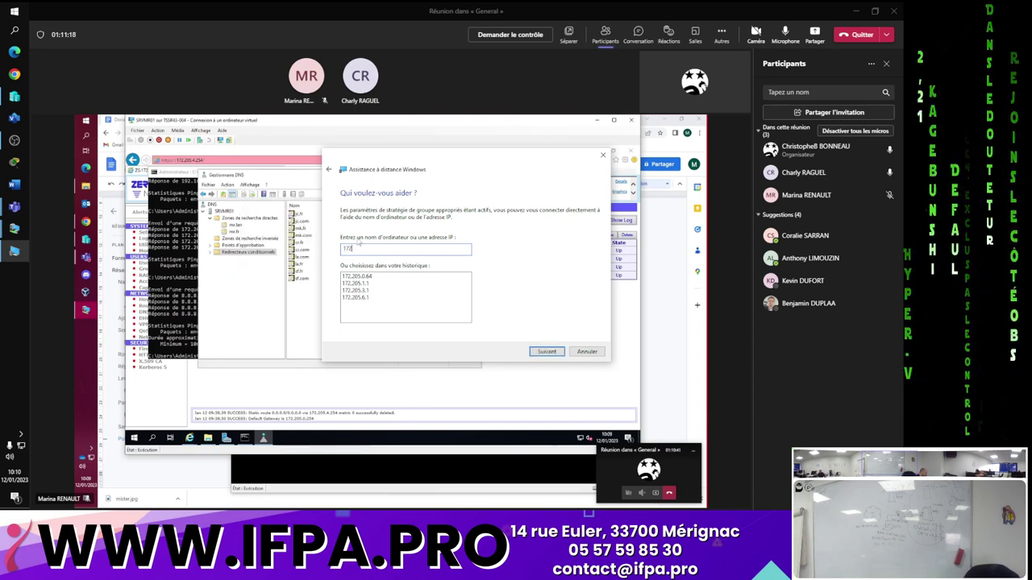
text(.205.1)
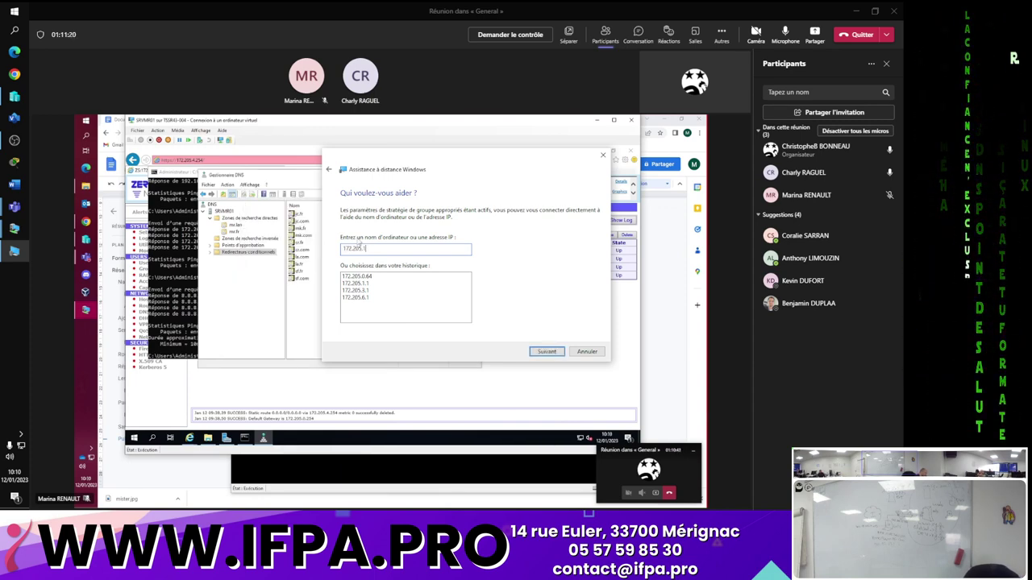
text(.5)
key(Return)
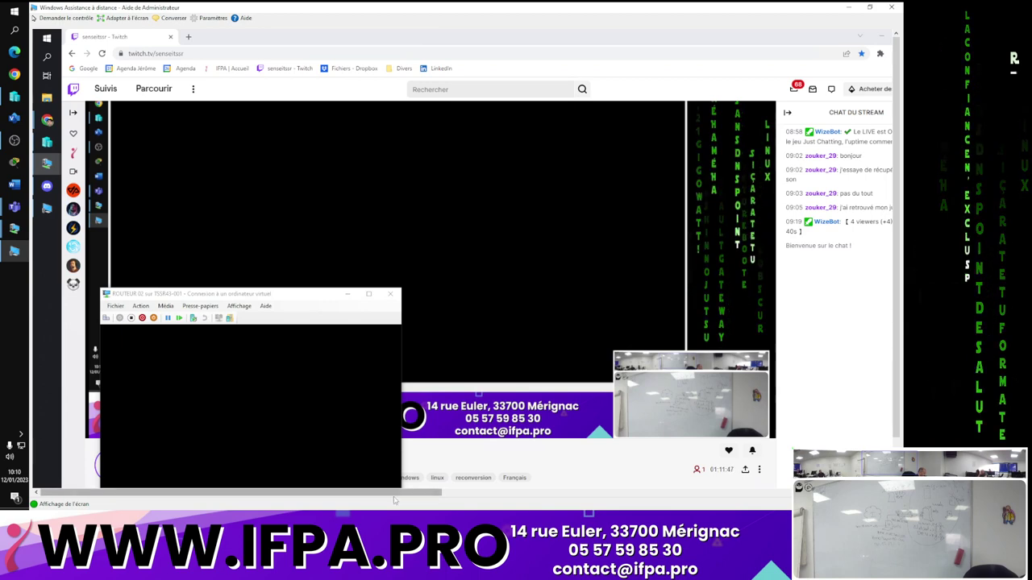
- Examine the jc.fr forward lookup zone's records in SRVJC01's DNS Manager on the remote screen and end the assistance session
drag(386, 493, 764, 494)
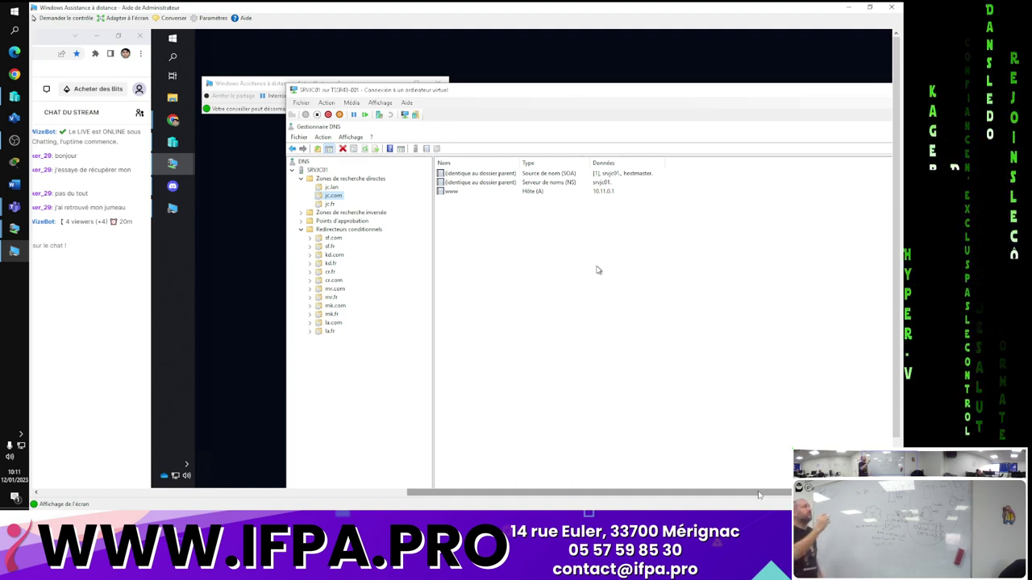
click(328, 206)
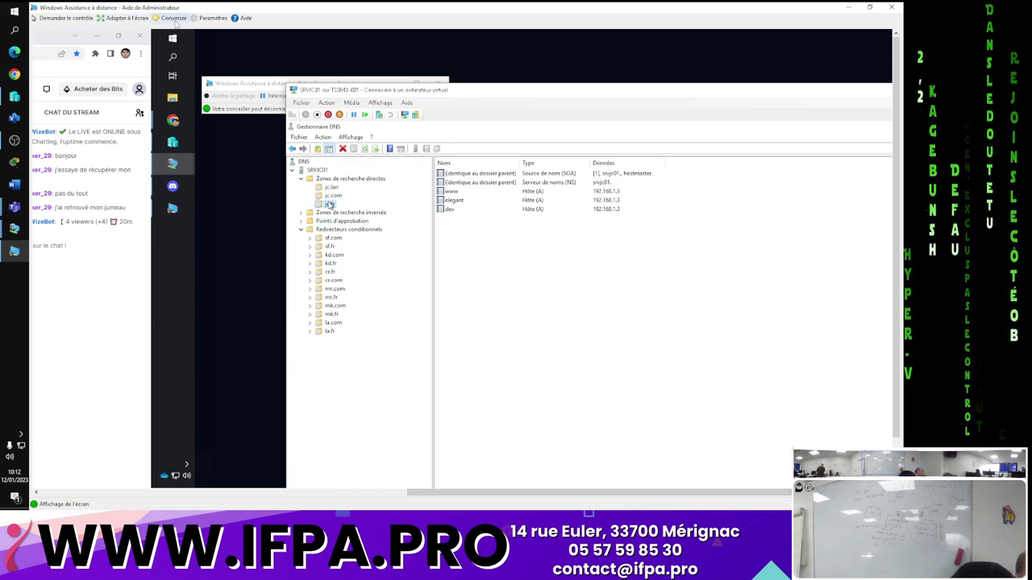
click(895, 7)
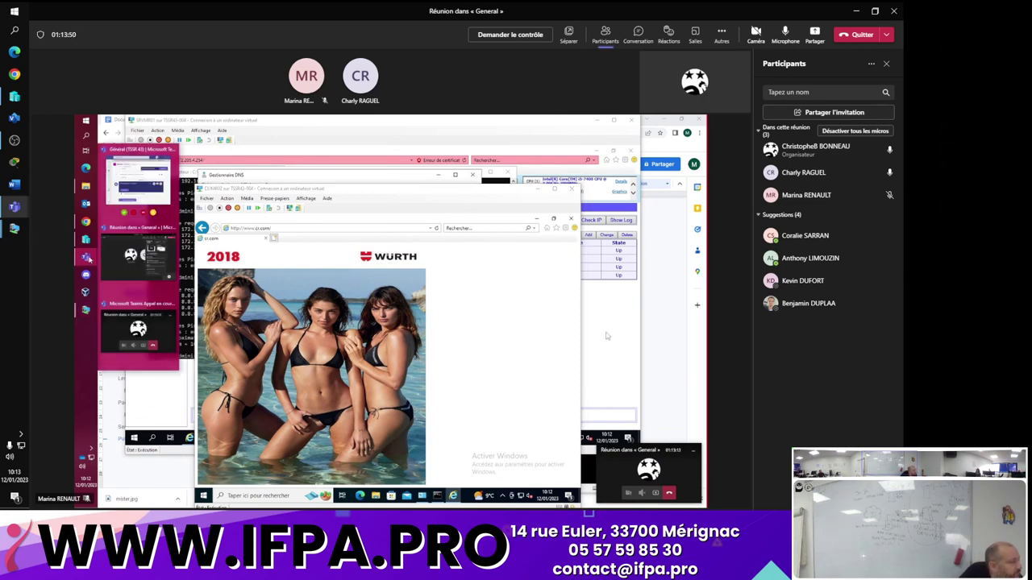
- Minimize the Teams meeting and offer remote assistance to the computer at 172.205.6.1 through the advanced help-desk connection option
click(855, 10)
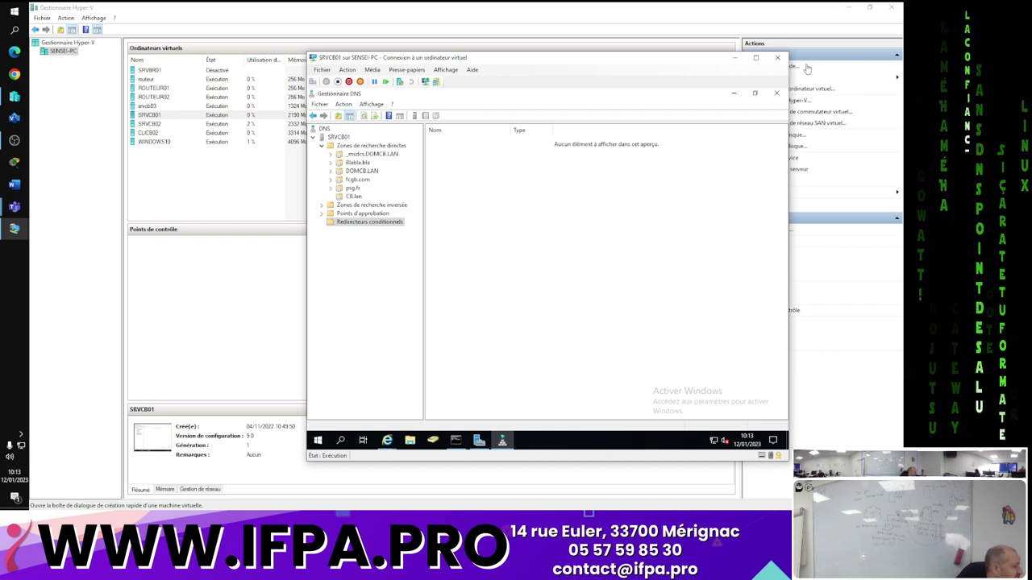
click(12, 383)
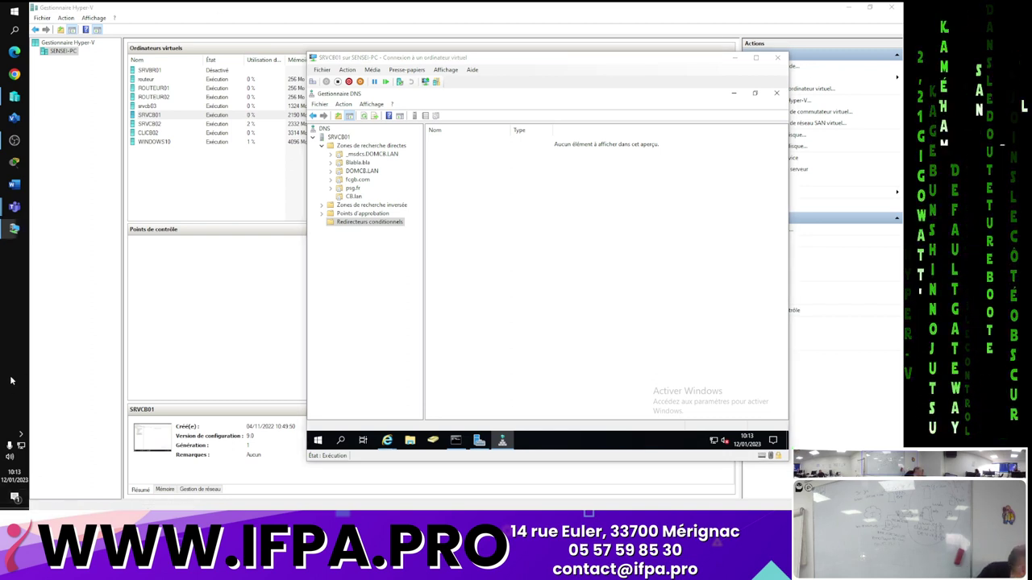
key(super+r)
key(Return)
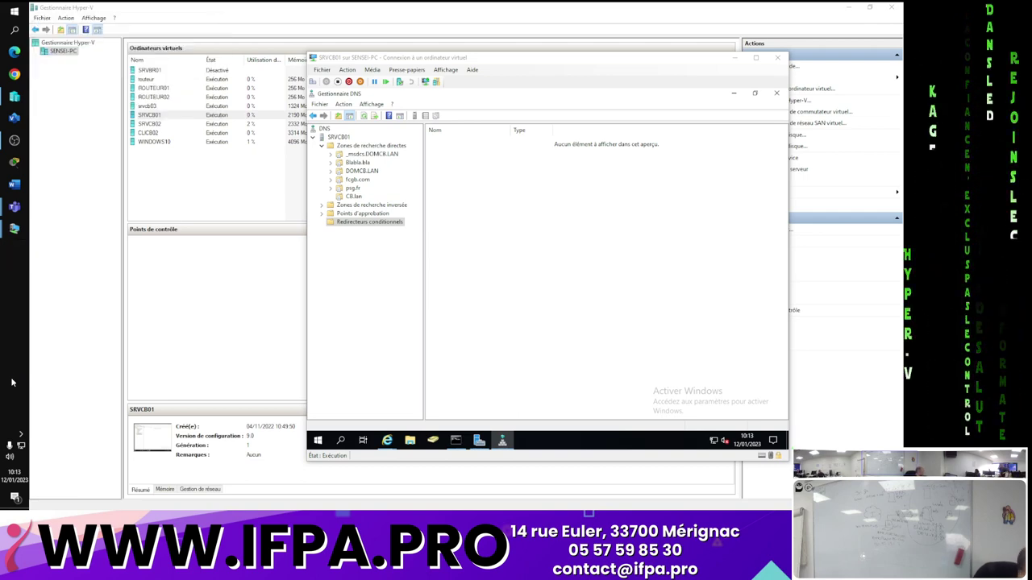
click(413, 292)
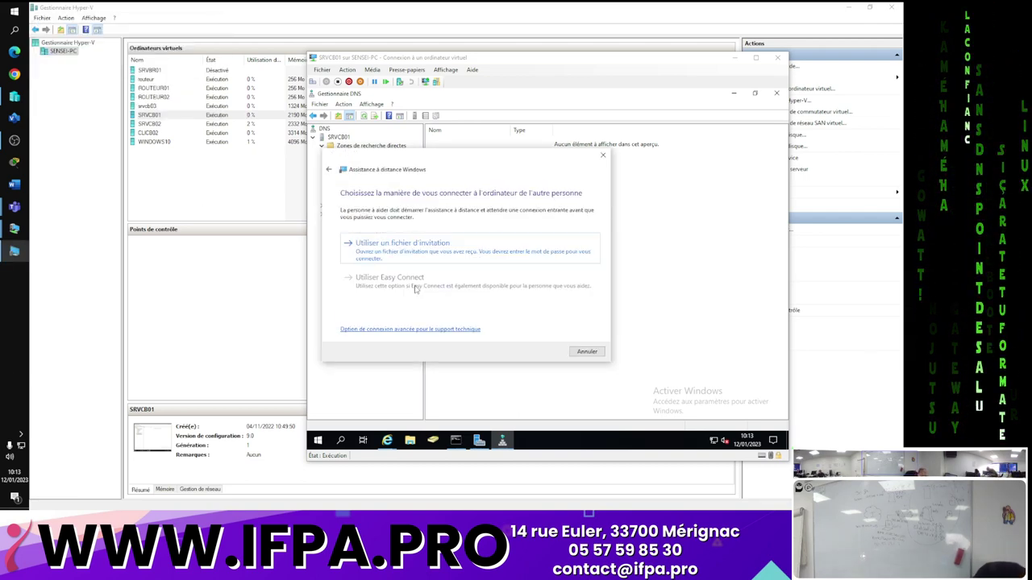
click(427, 330)
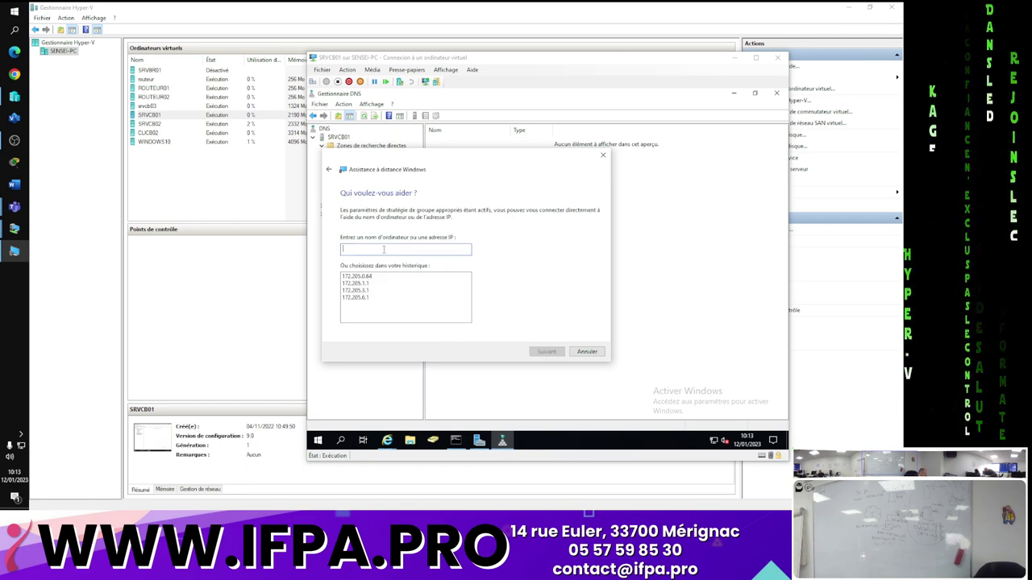
text(172.205.)
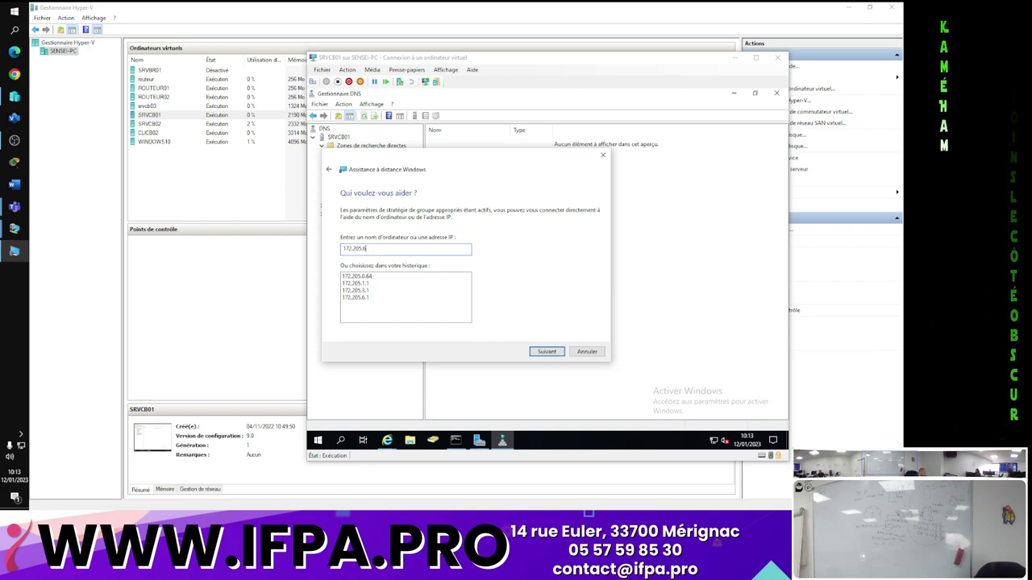
text(6.1)
key(Return)
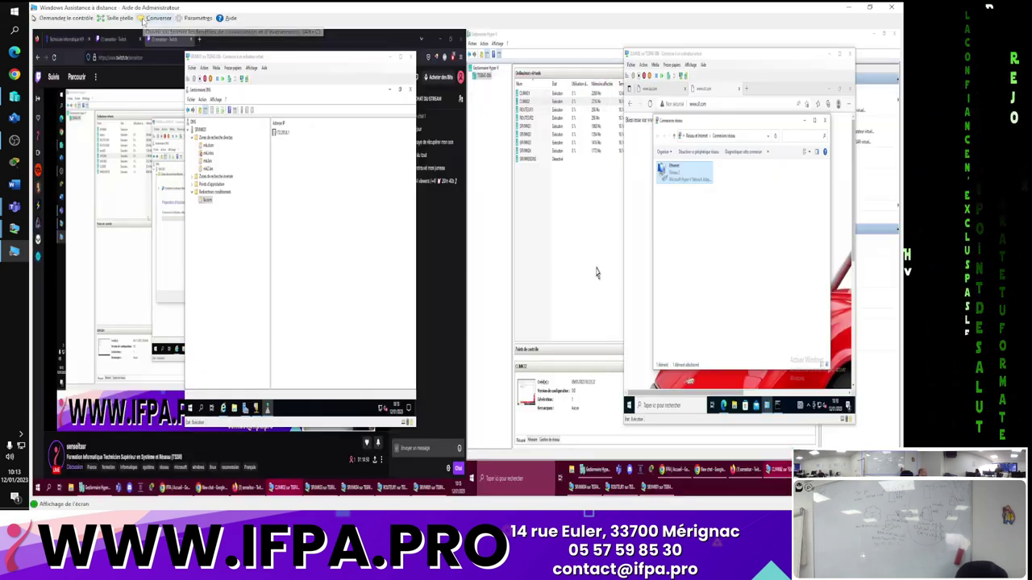
key(alt+s)
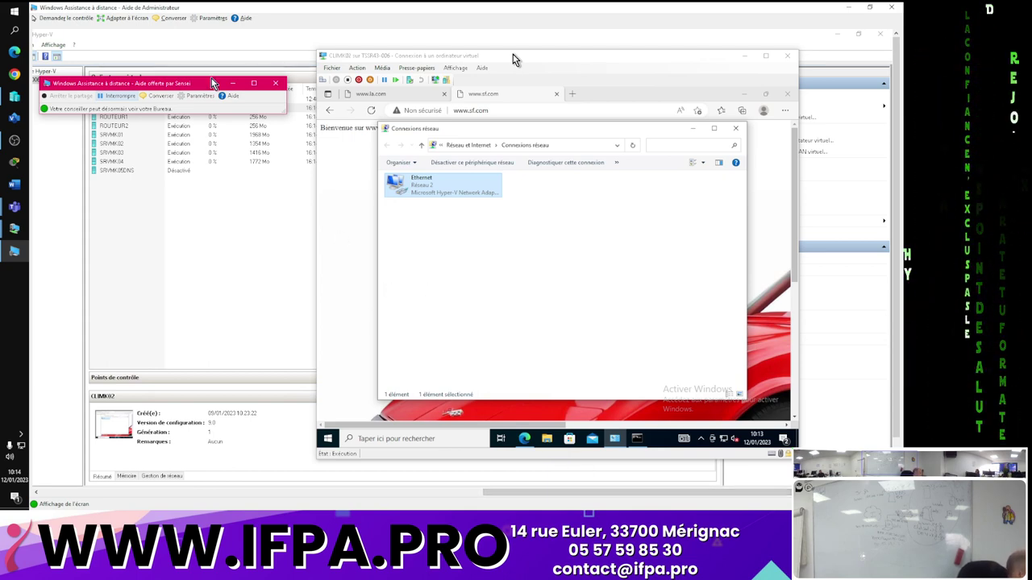
drag(513, 60, 491, 64)
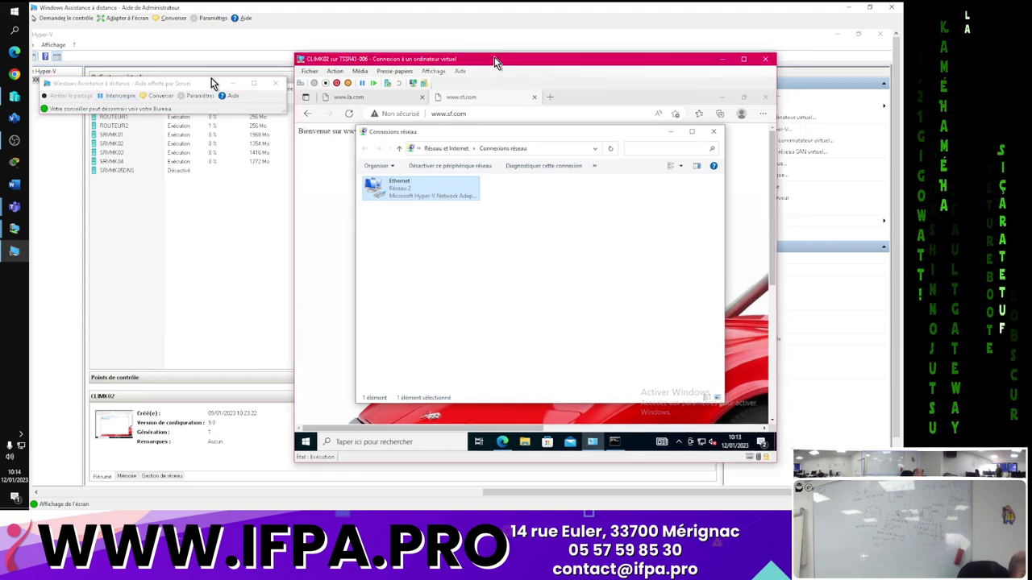
click(359, 98)
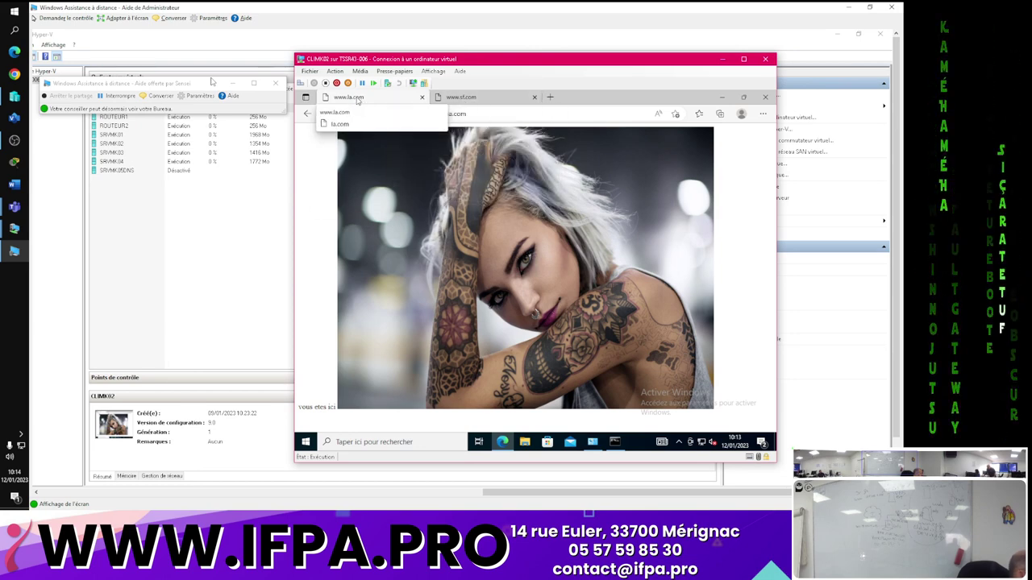
key(alt+Tab)
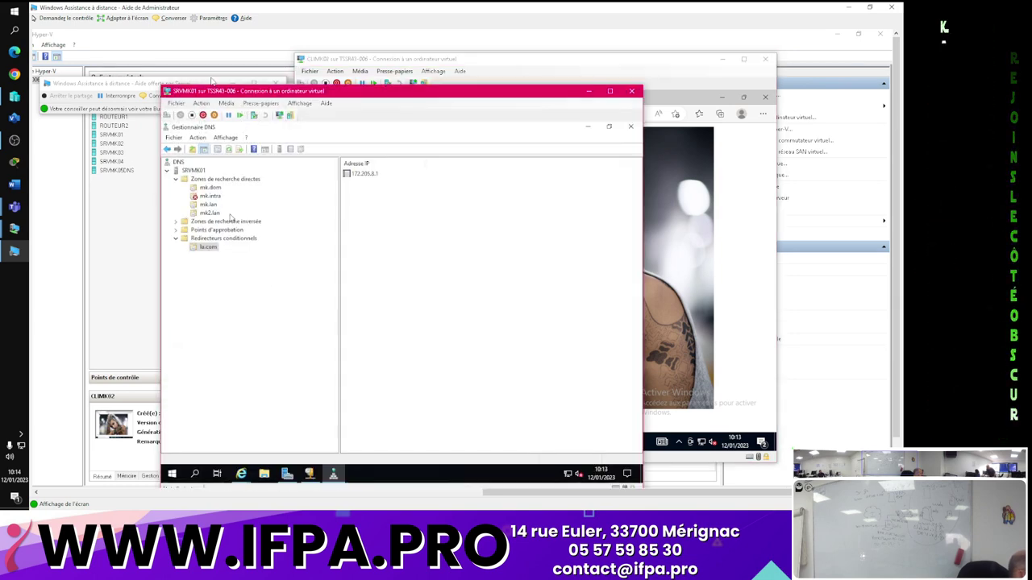
click(207, 248)
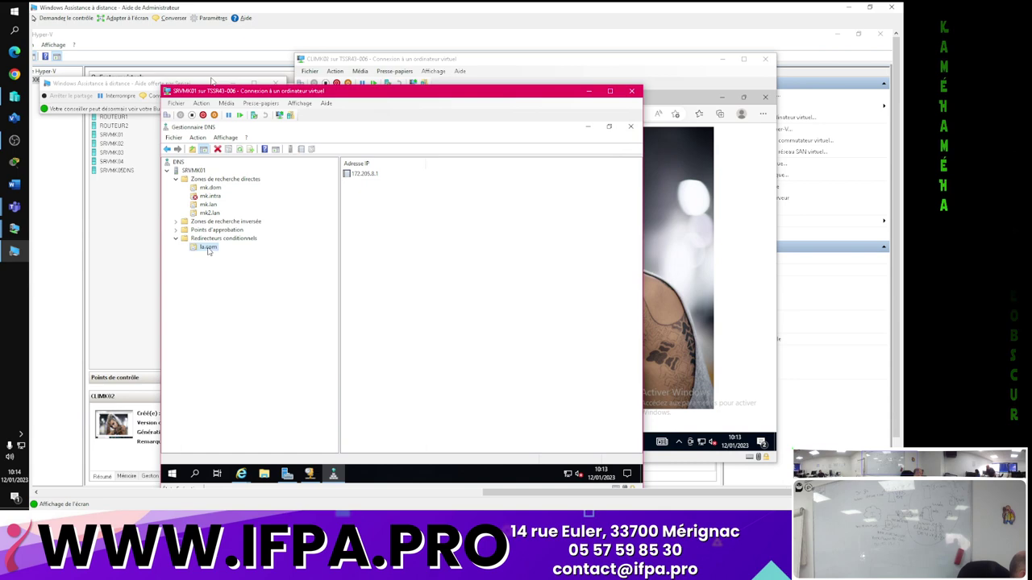
click(589, 92)
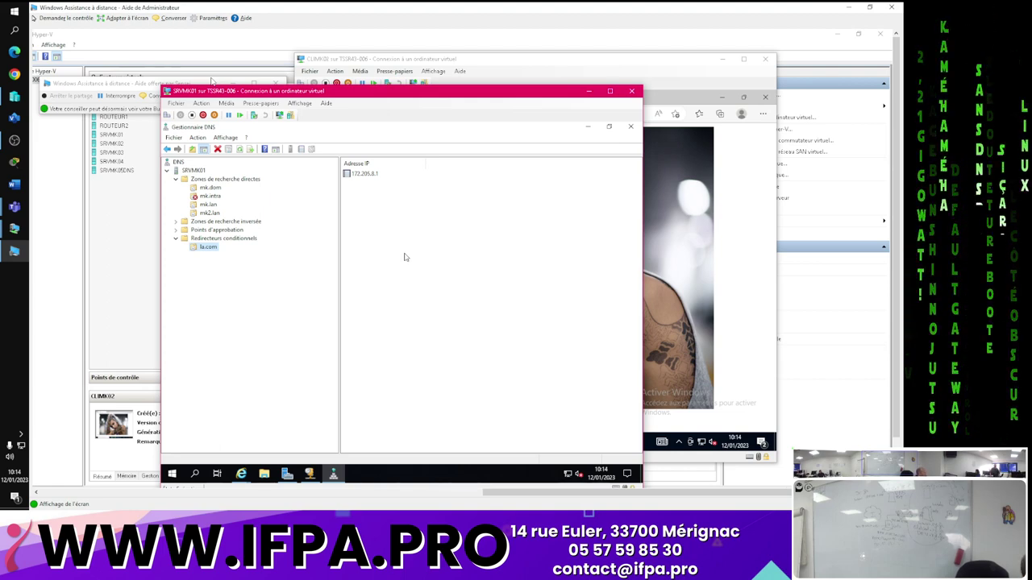
click(629, 56)
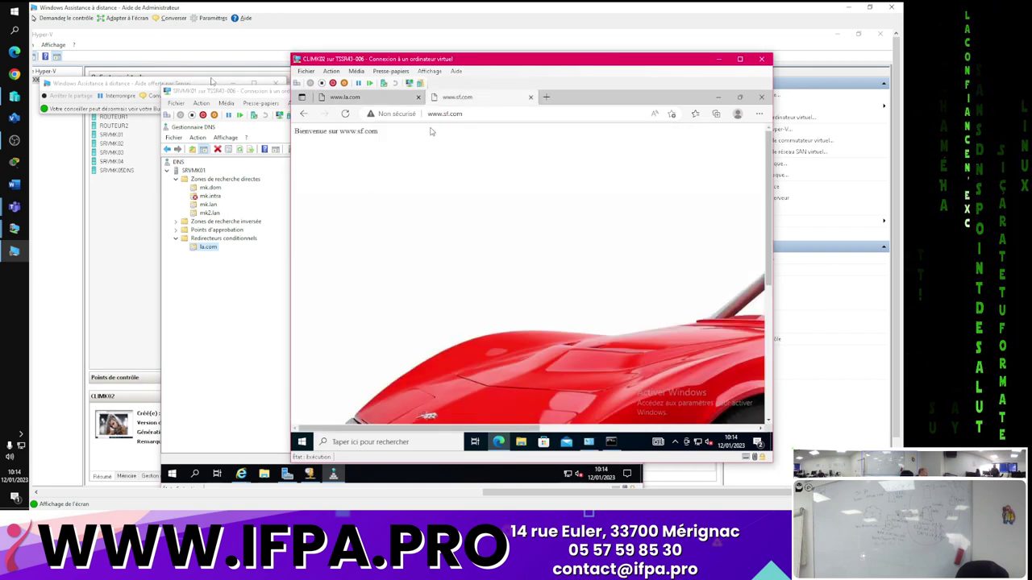
click(531, 99)
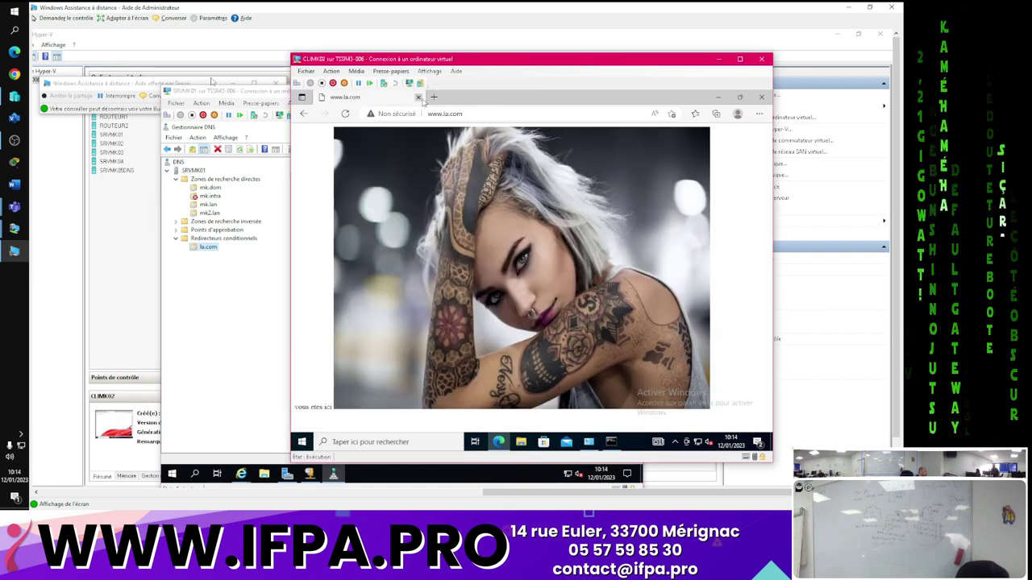
click(435, 97)
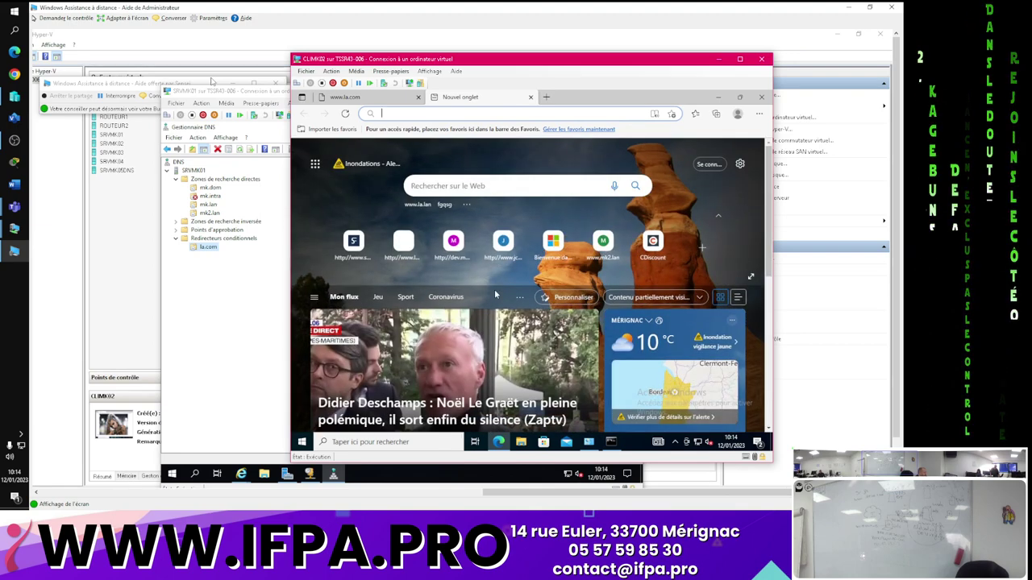
text(www.)
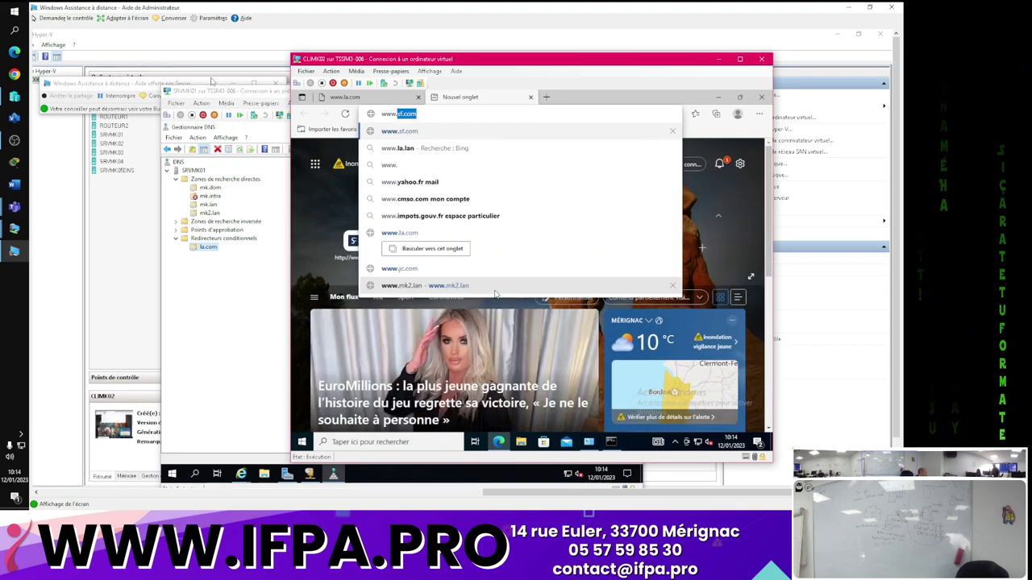
text(sf.com)
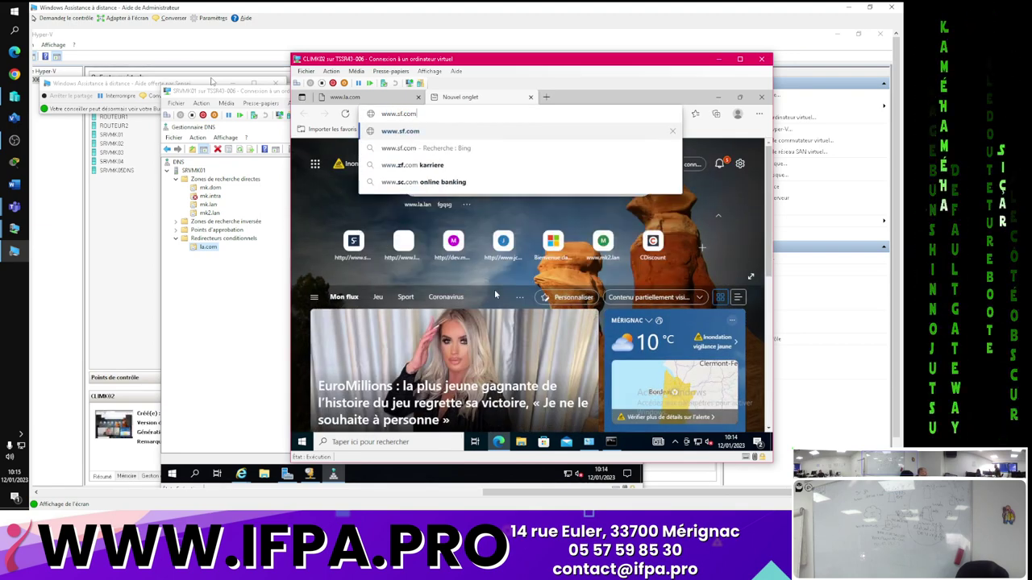
key(Return)
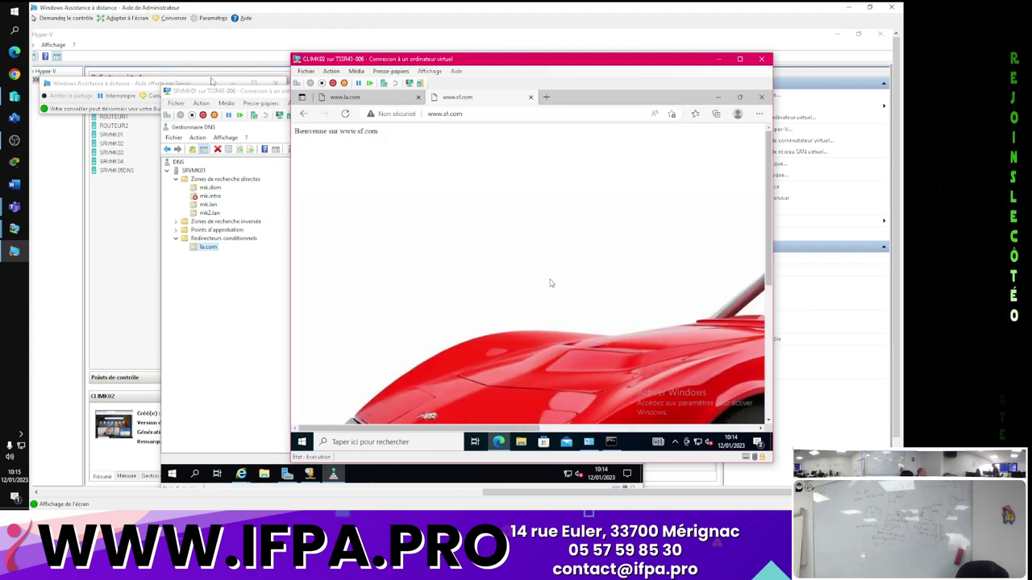
- Clear the browsing data in CLIMK02's Edge browser with the time range "À tout moment" and close the settings page
key(ctrl+shift+Delete)
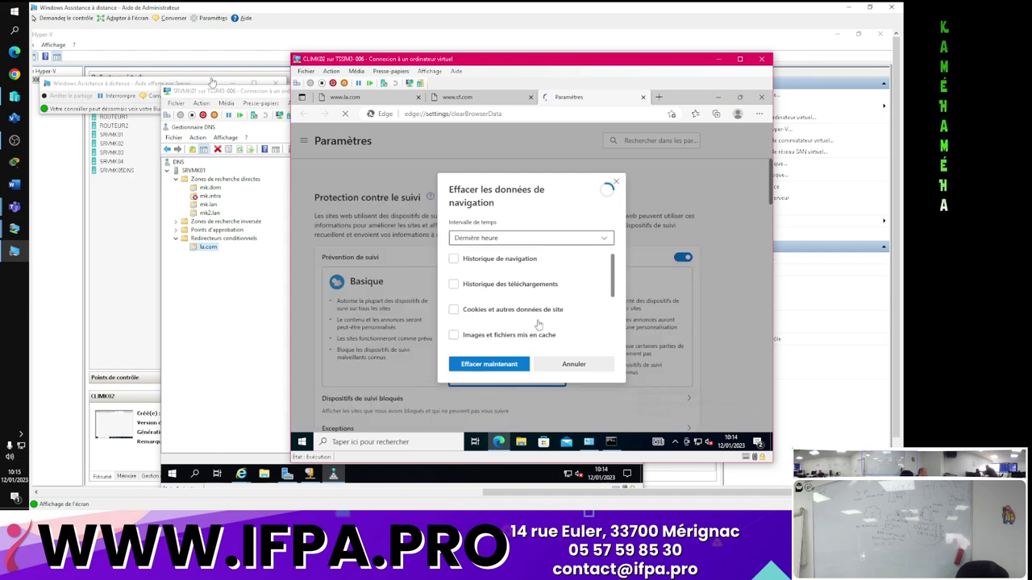
click(512, 240)
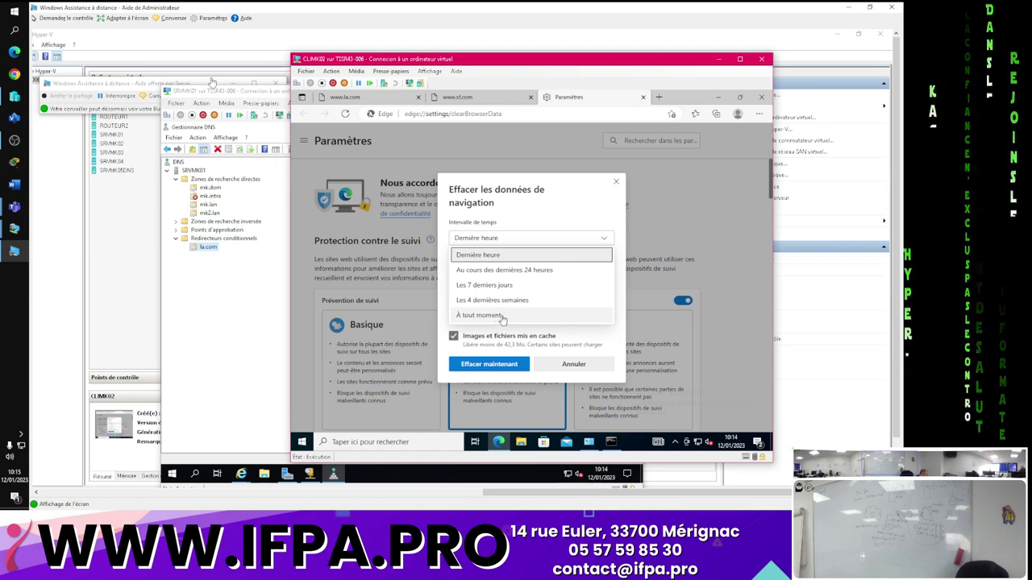
click(502, 316)
click(496, 364)
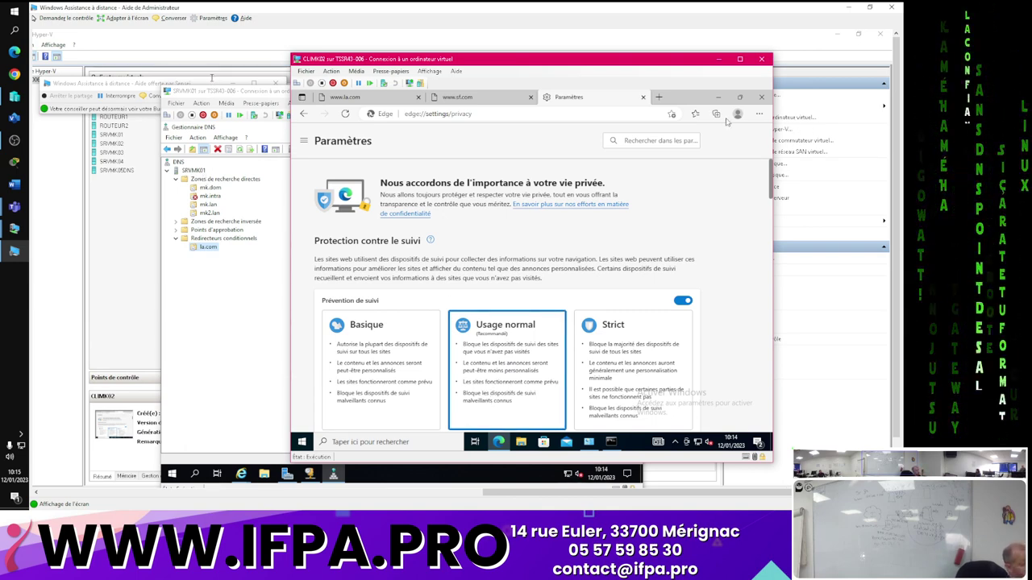
click(643, 97)
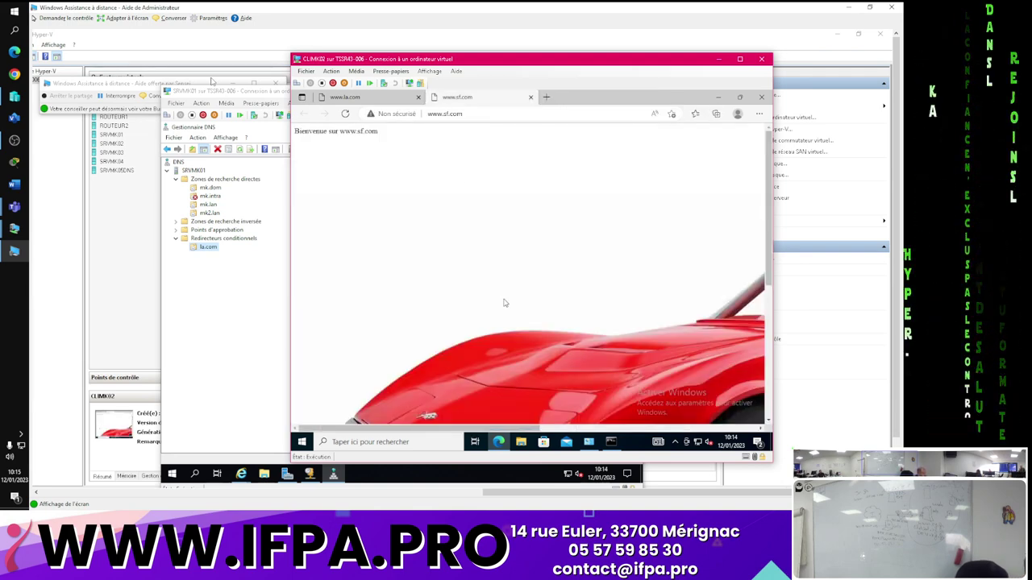
- Open a new command prompt on CLIMK02 and empty its DNS resolver cache with ipconfig /flushdns
key(super+r)
text(cmd)
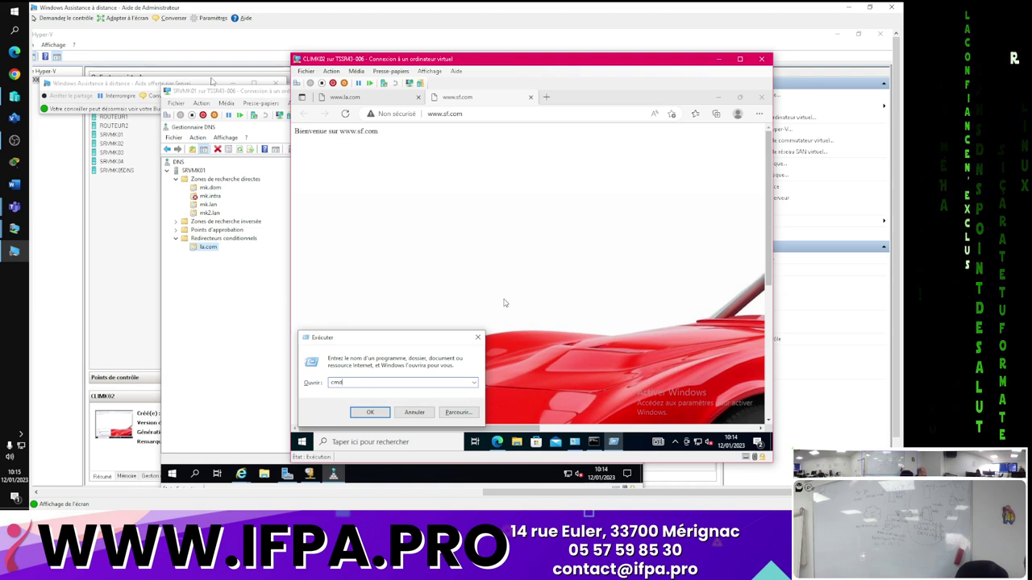
key(Return)
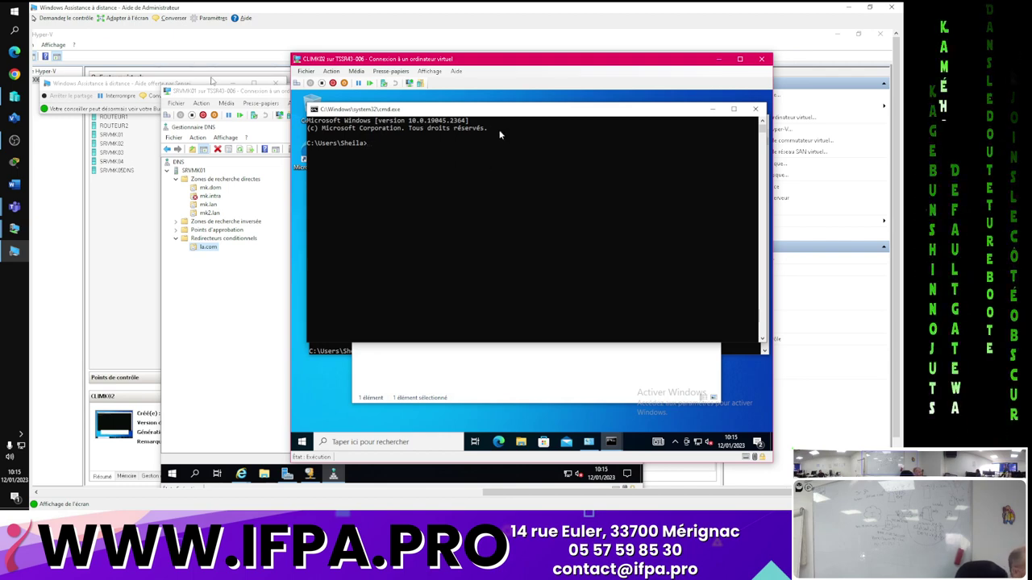
text(ipconf)
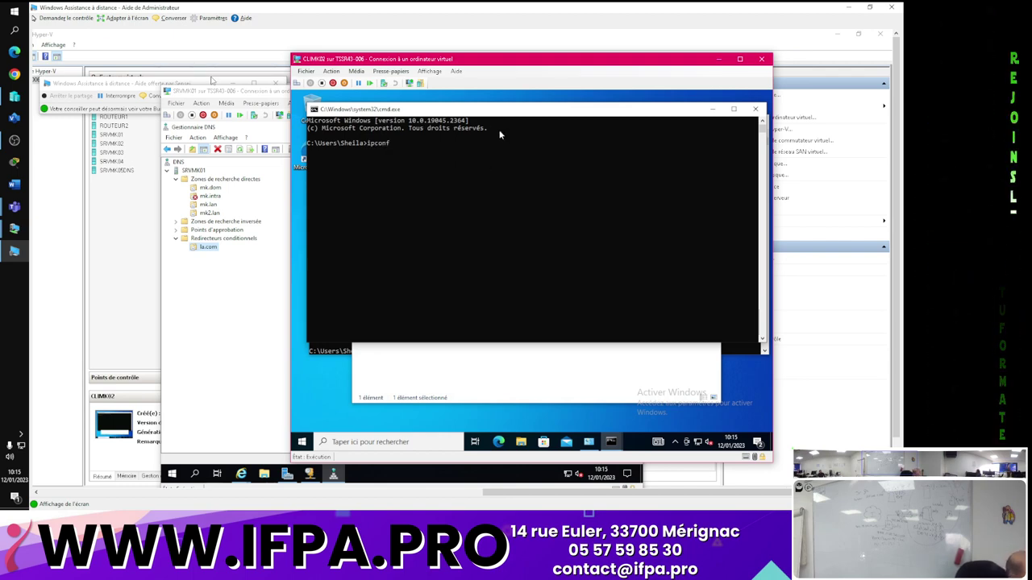
text(ig /flushdns)
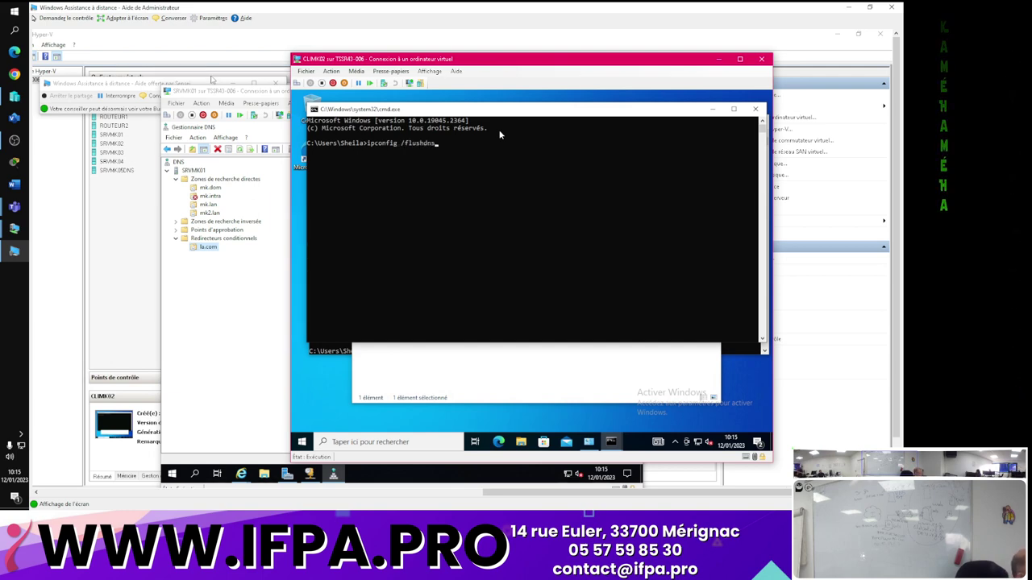
key(Return)
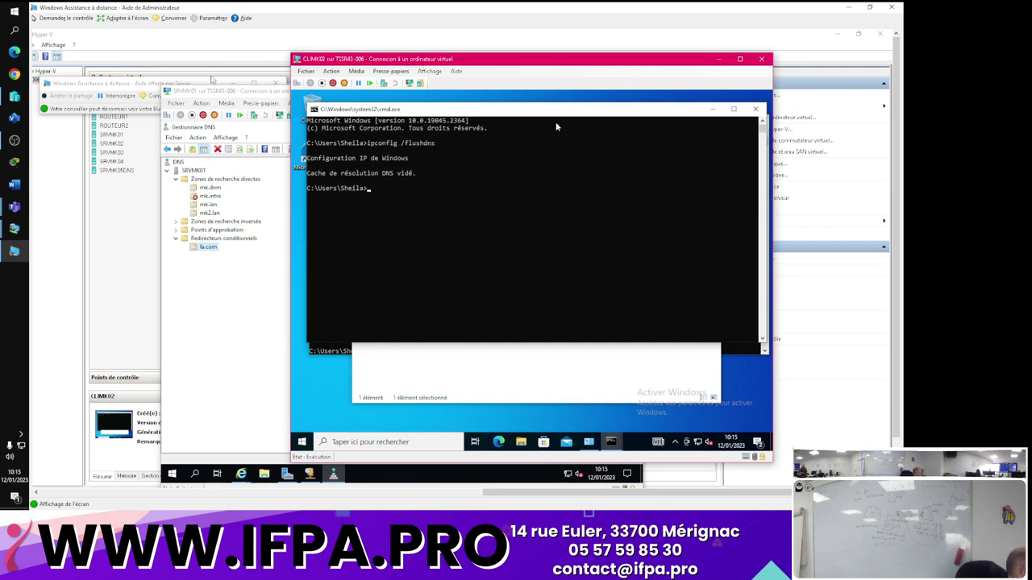
- Clear the DNS server cache on SRVMK01, and return to CLIMK02 to close the new command prompt
right_click(200, 174)
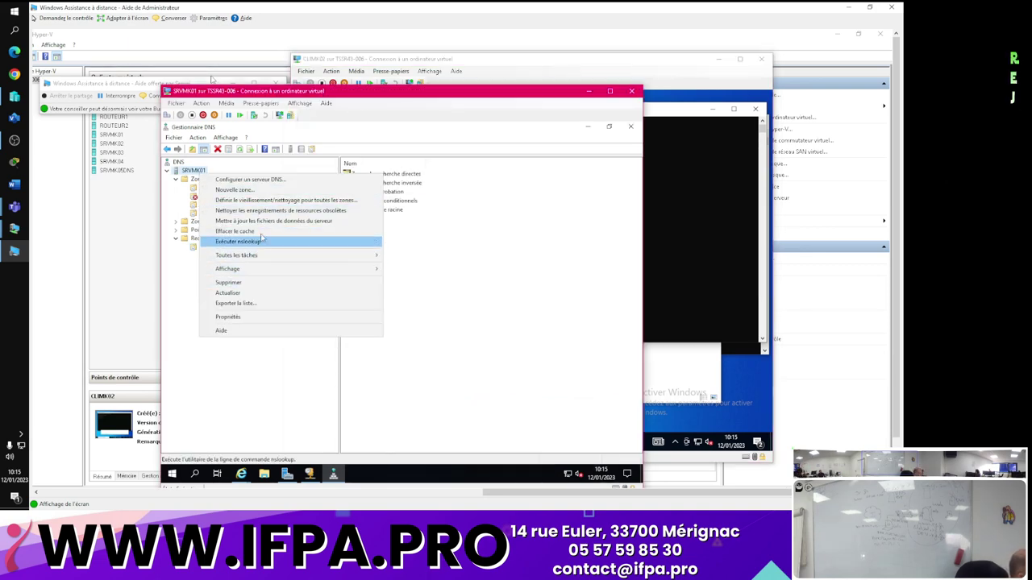
click(341, 309)
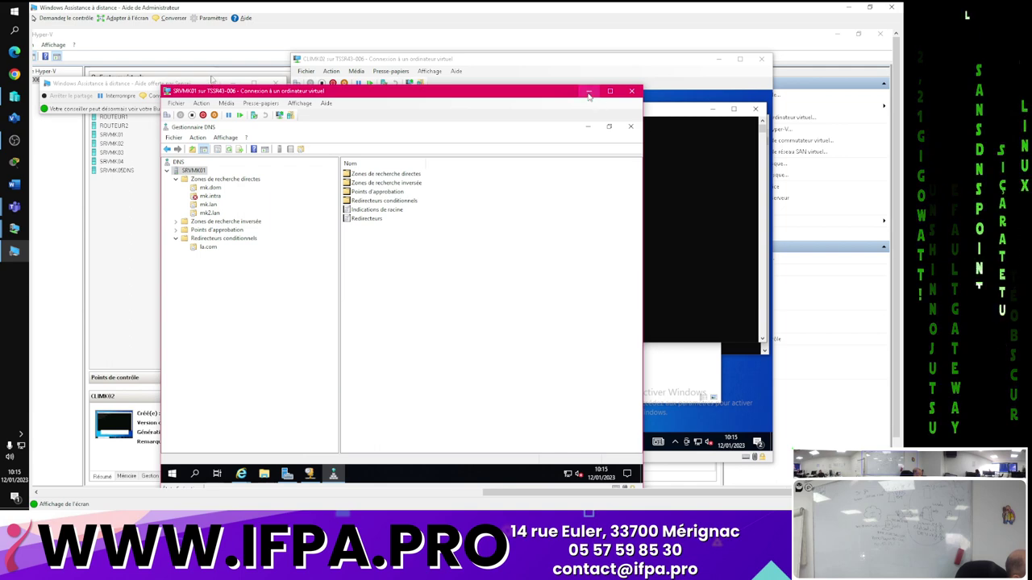
click(709, 121)
click(756, 110)
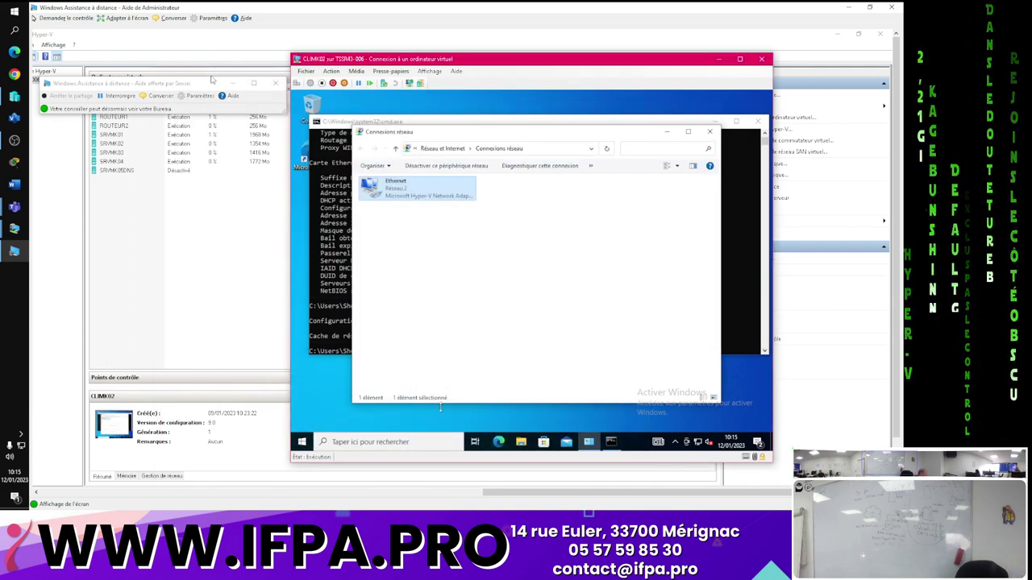
click(498, 441)
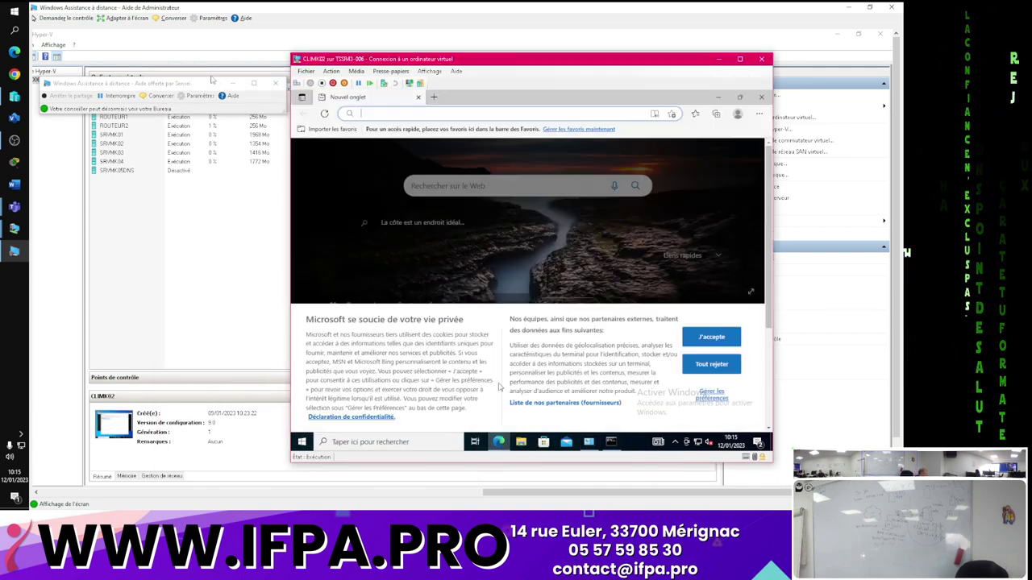
text(www.)
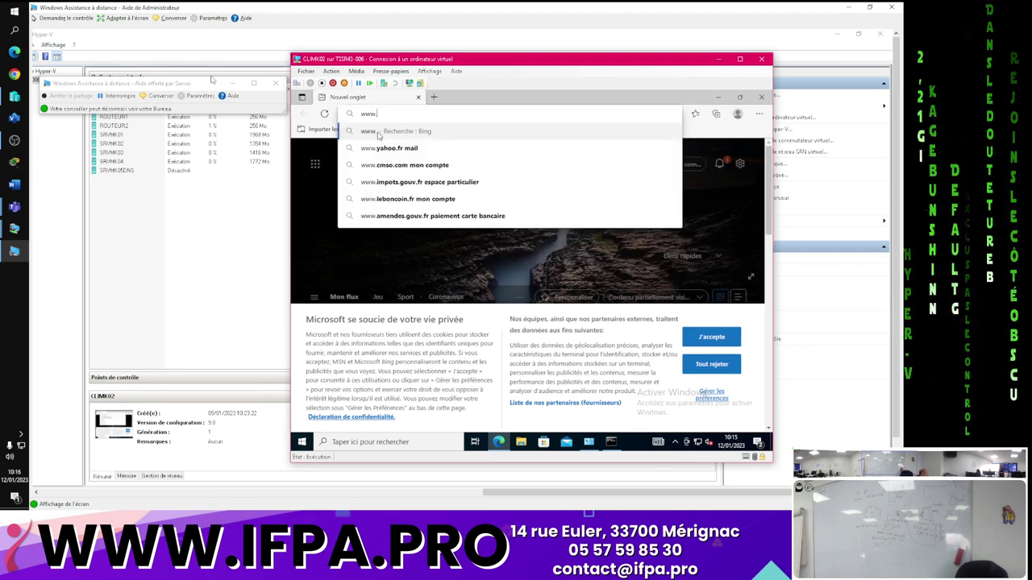
text(la.com)
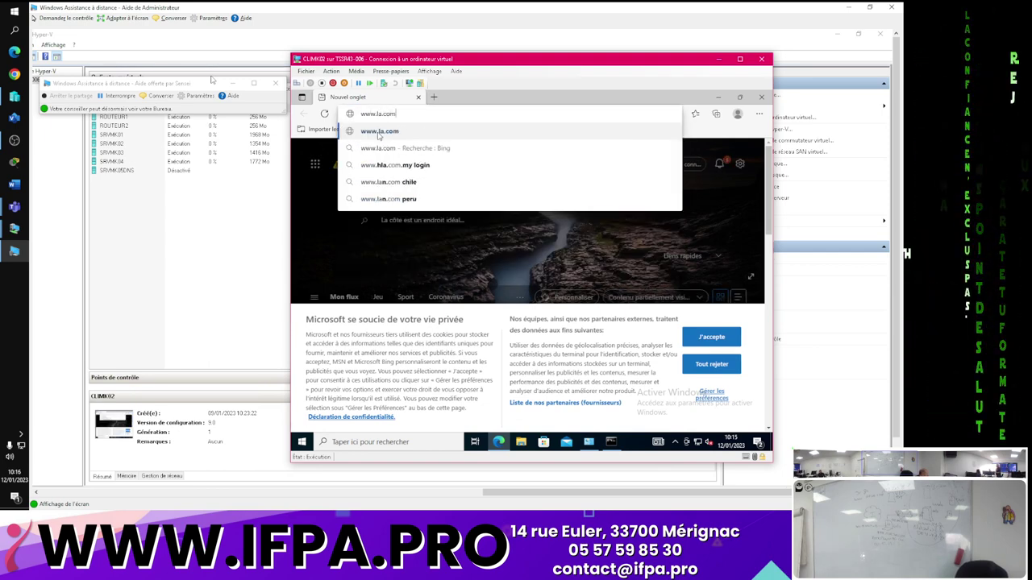
click(378, 132)
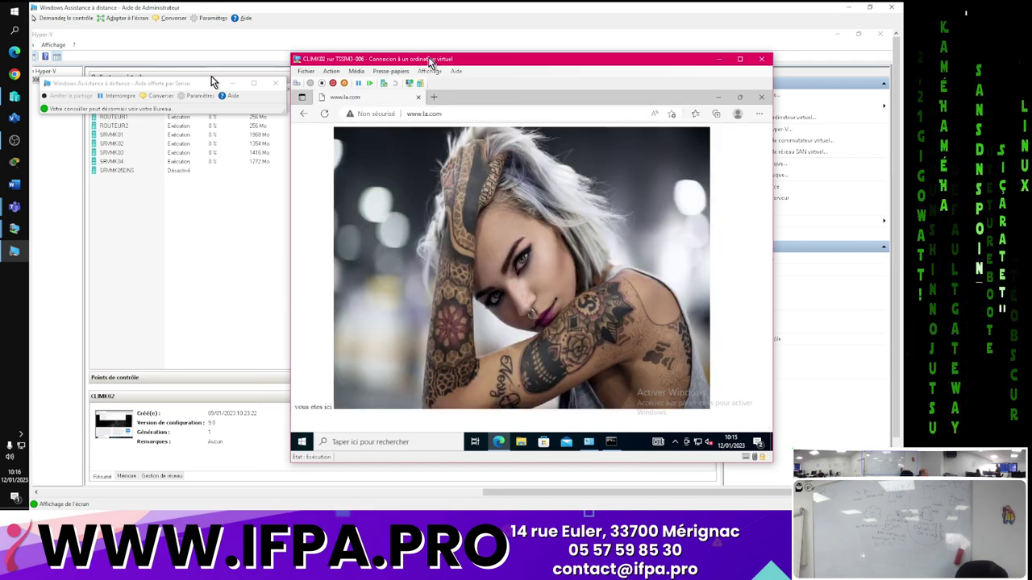
click(434, 96)
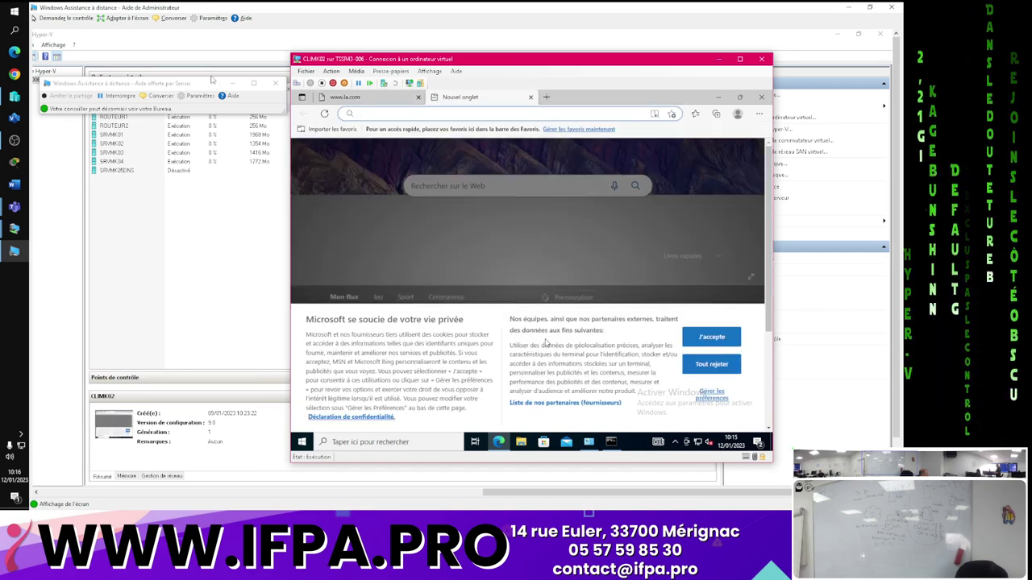
text(www.s)
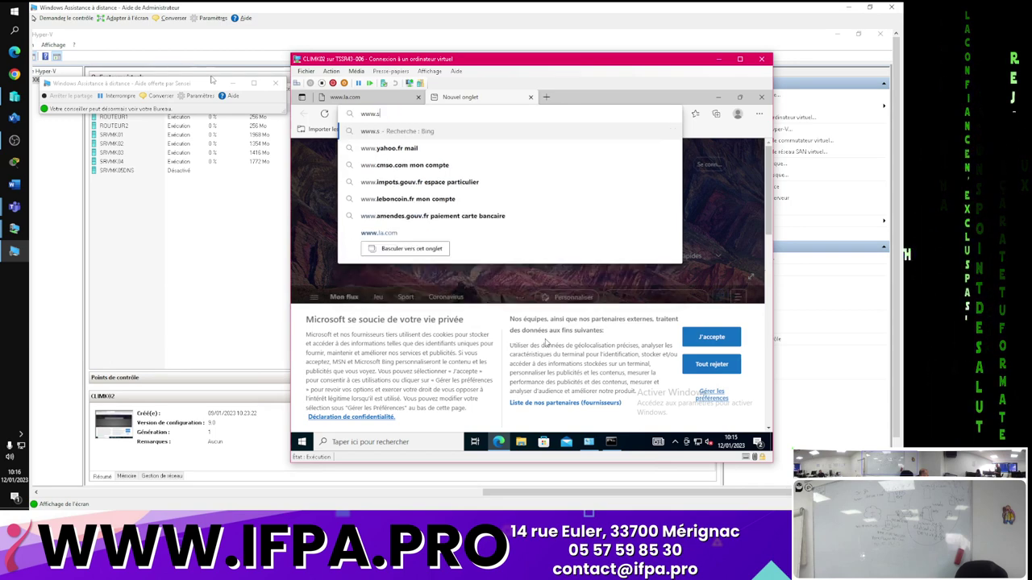
text(f.com)
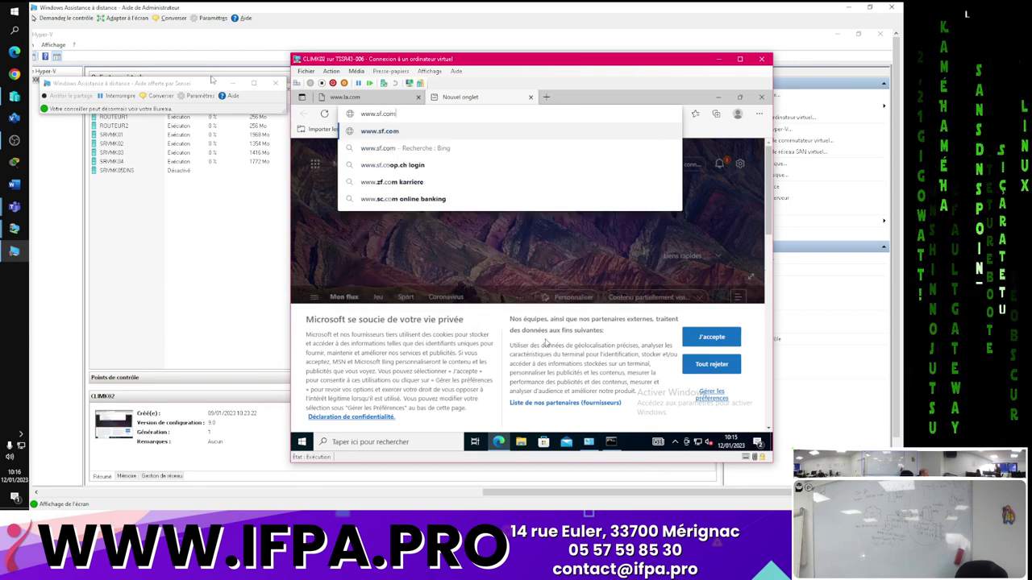
key(Return)
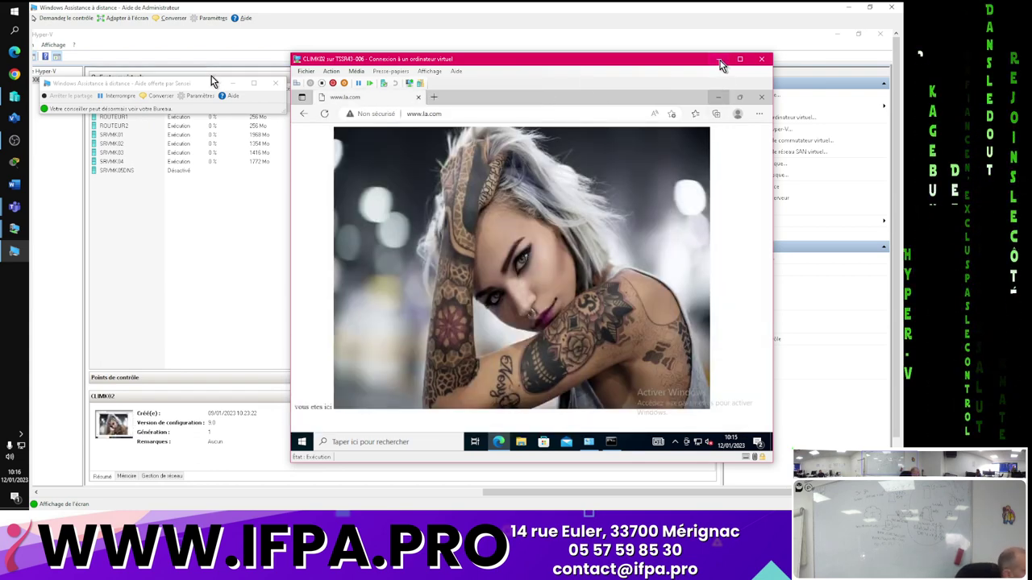
- Minimize the CLIMK02 connection window and close the remote assistance session
click(720, 60)
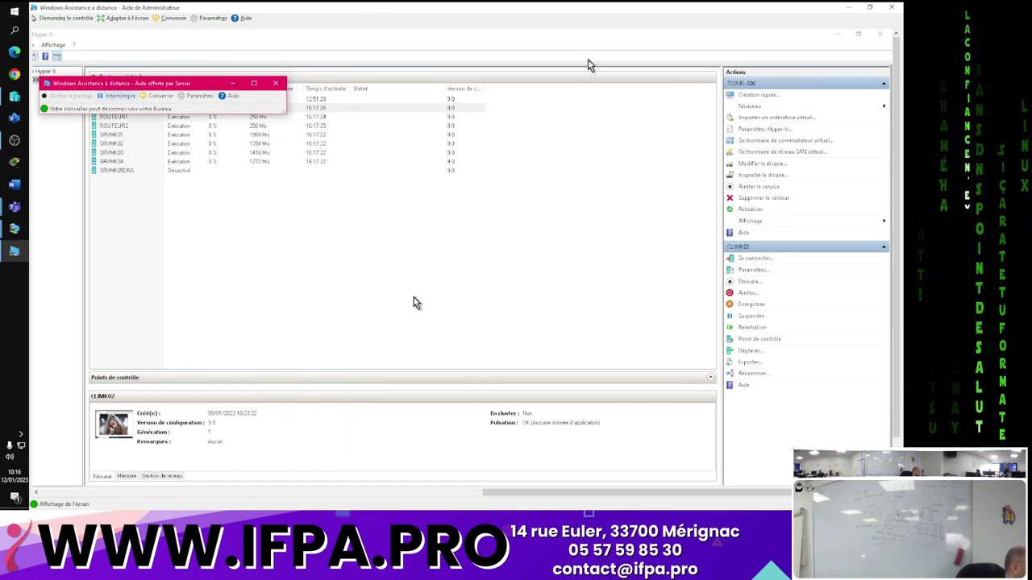
click(892, 7)
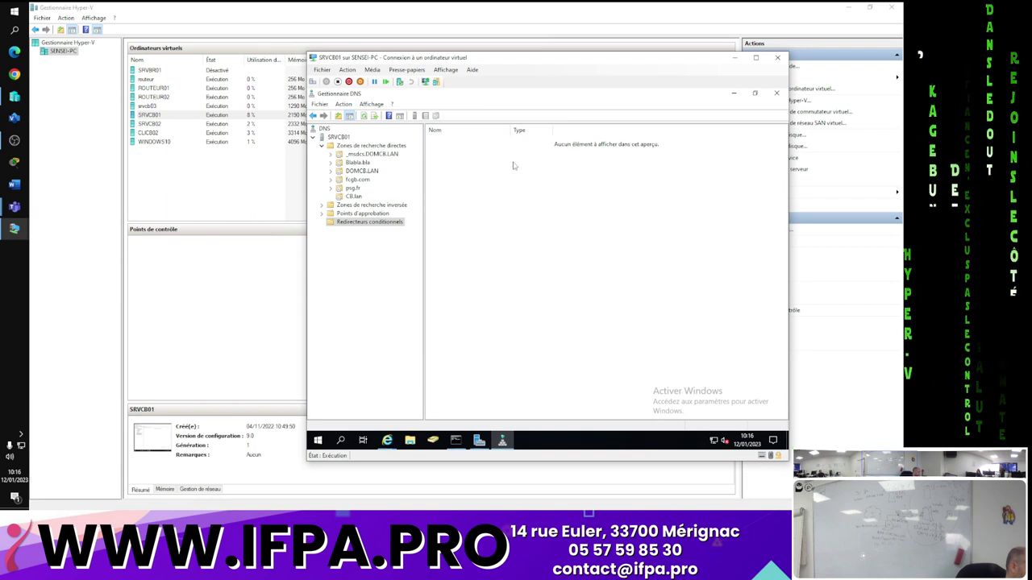
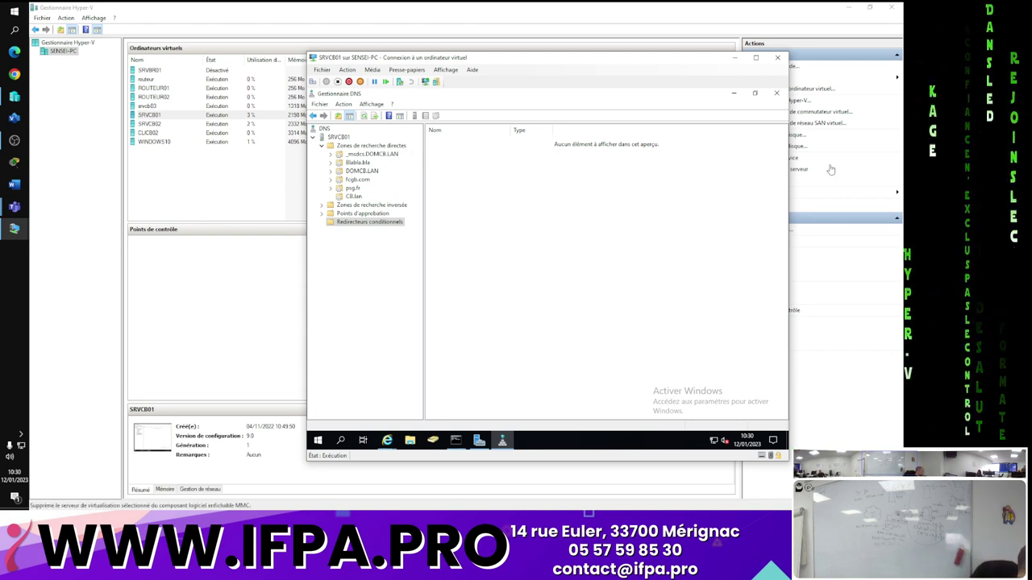
- Switch to OBS and put the "Pose 15 min" scene on the stream
click(14, 141)
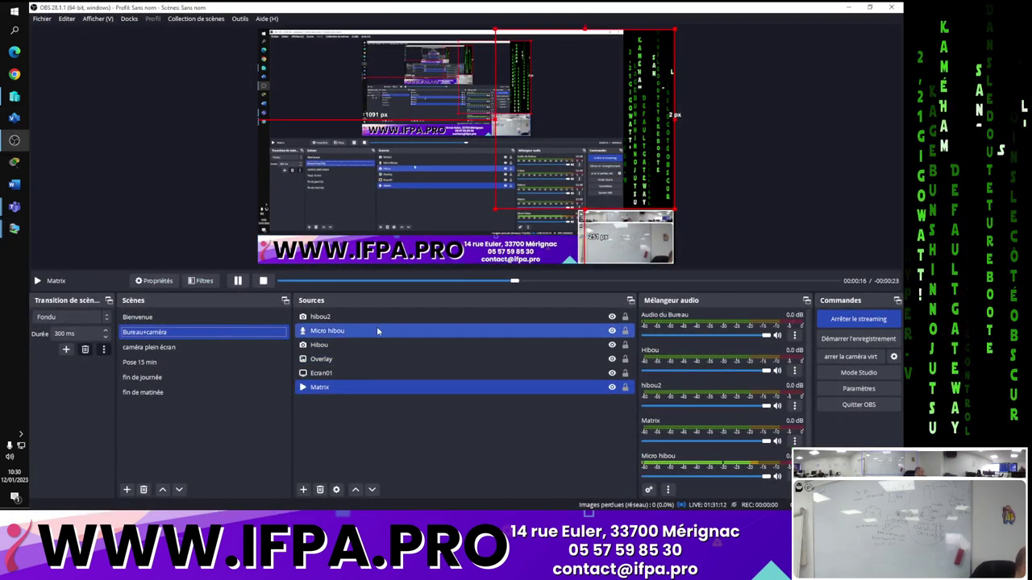
click(140, 362)
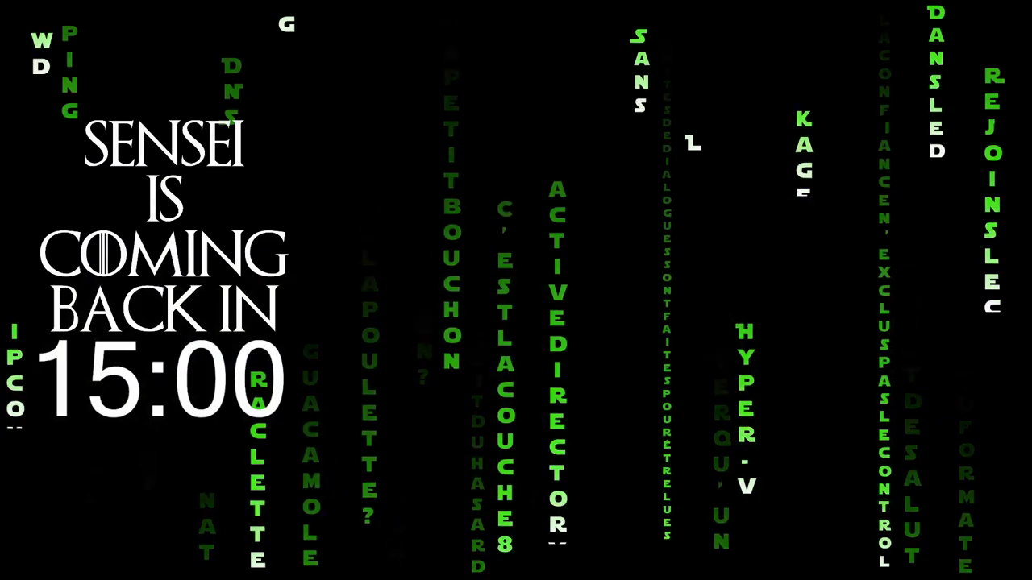
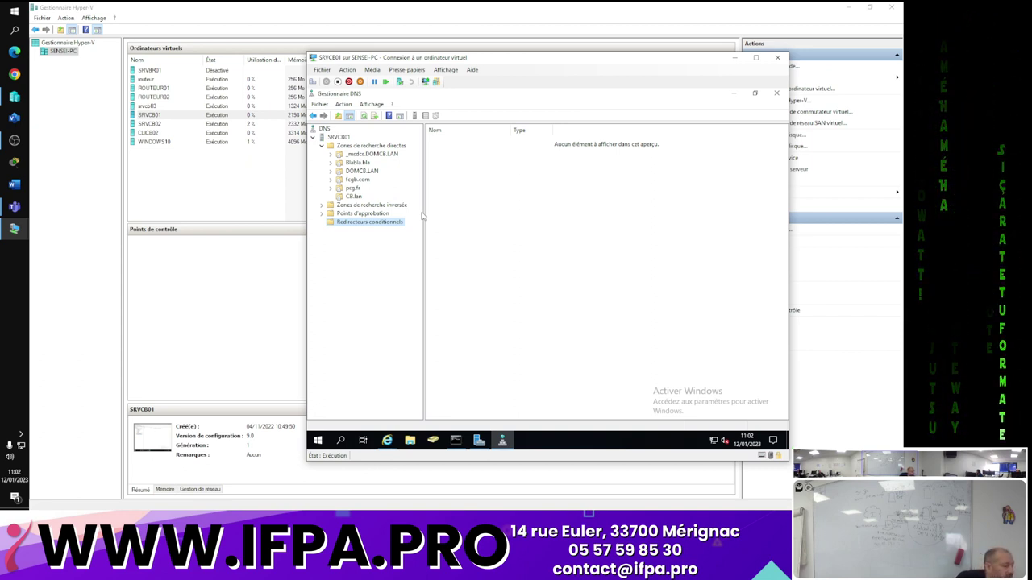
- Add 172.205.8.1 as a forwarder in the DNS server properties of SRVCB01 and apply the change
right_click(322, 139)
click(379, 273)
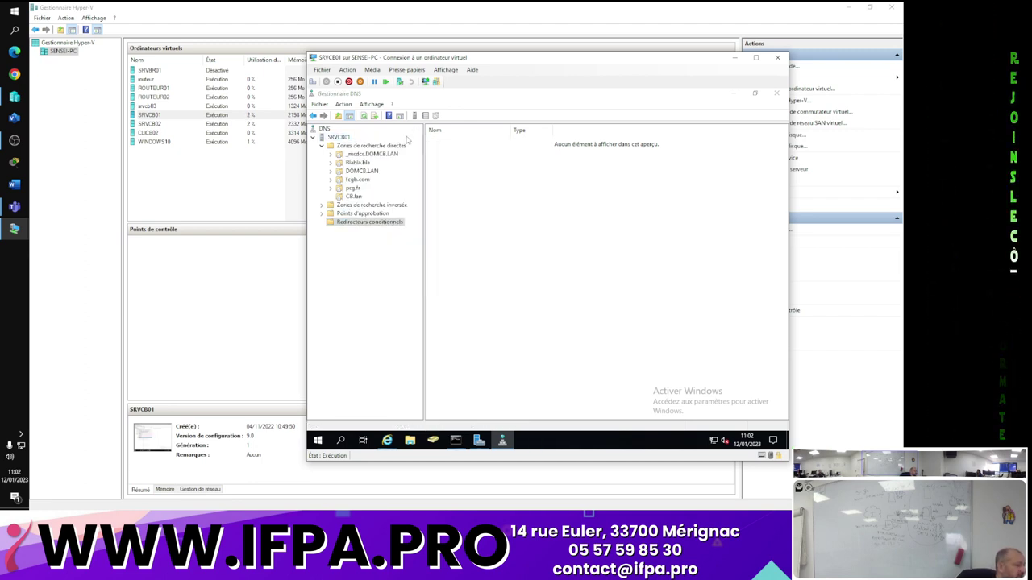
key(ctrl+Tab)
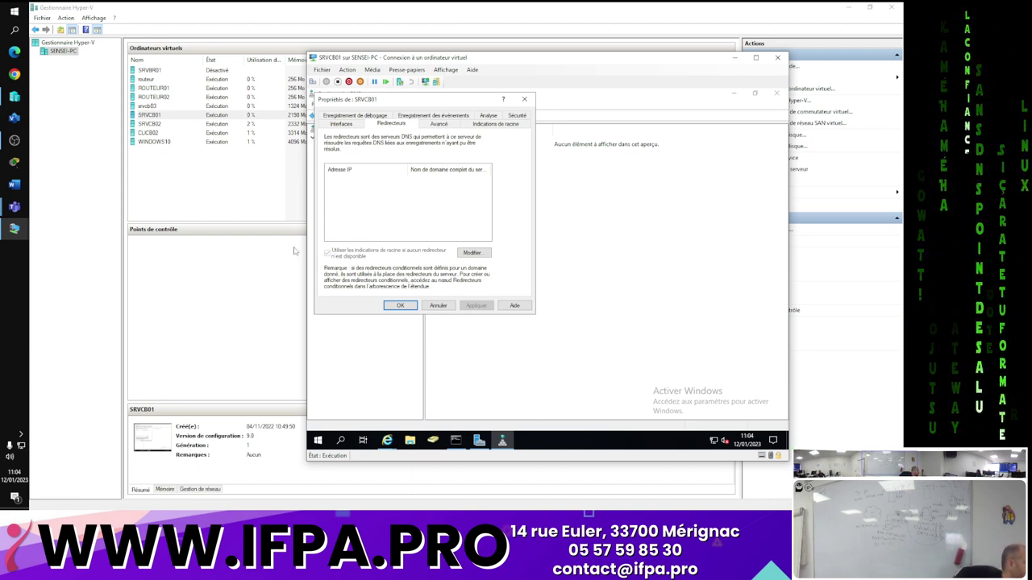
click(472, 254)
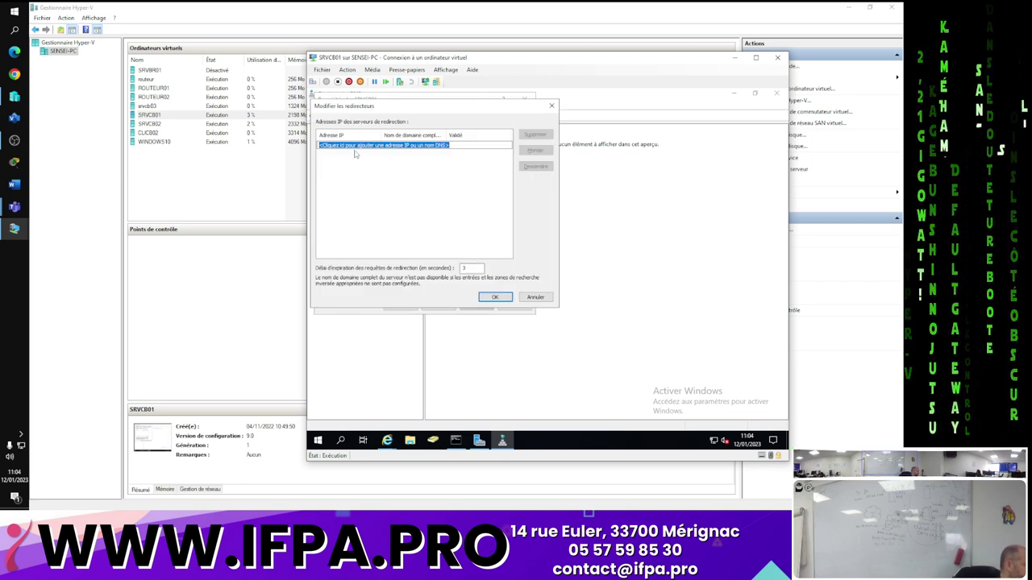
text(172.20)
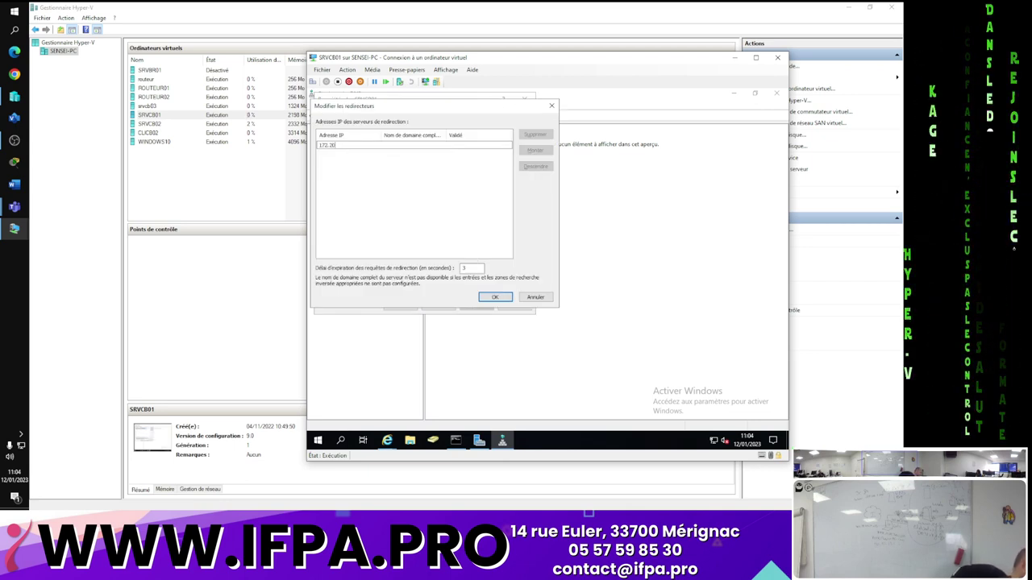
text(5.8.1)
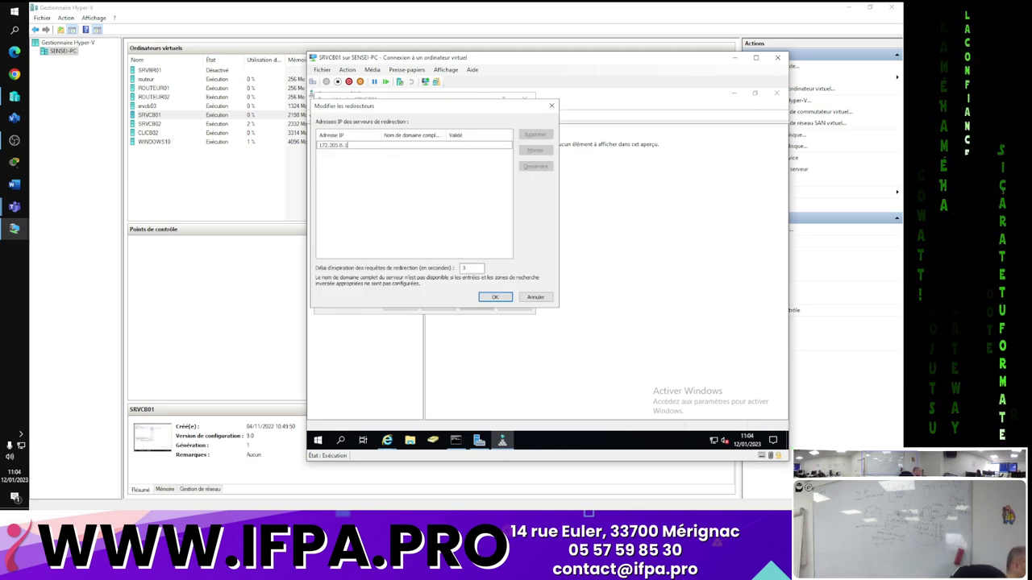
click(363, 178)
click(495, 297)
click(400, 305)
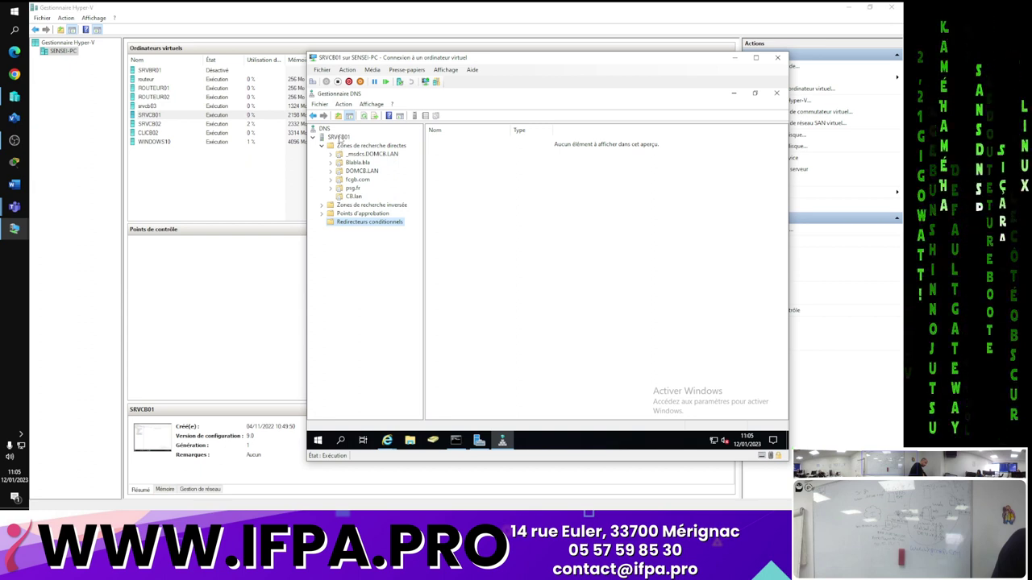
- Examine the forwarders list in SRVCB01's DNS server properties and close the dialog
right_click(338, 138)
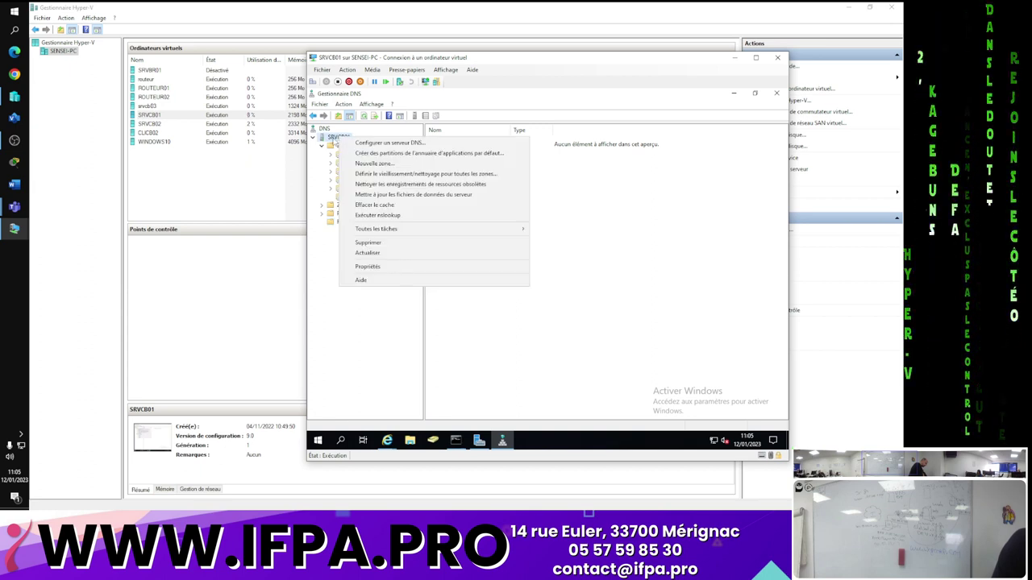
right_click(334, 139)
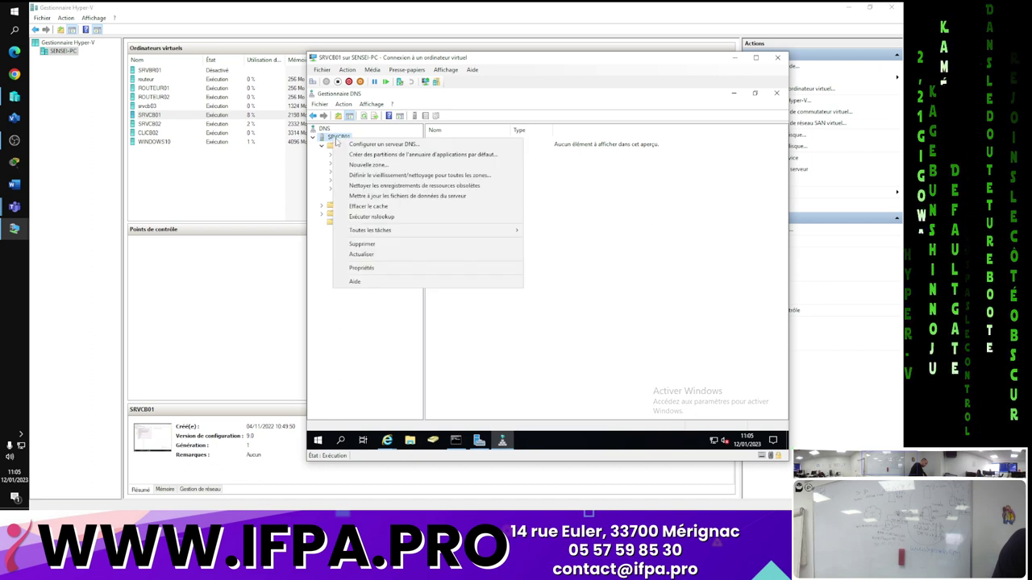
click(382, 268)
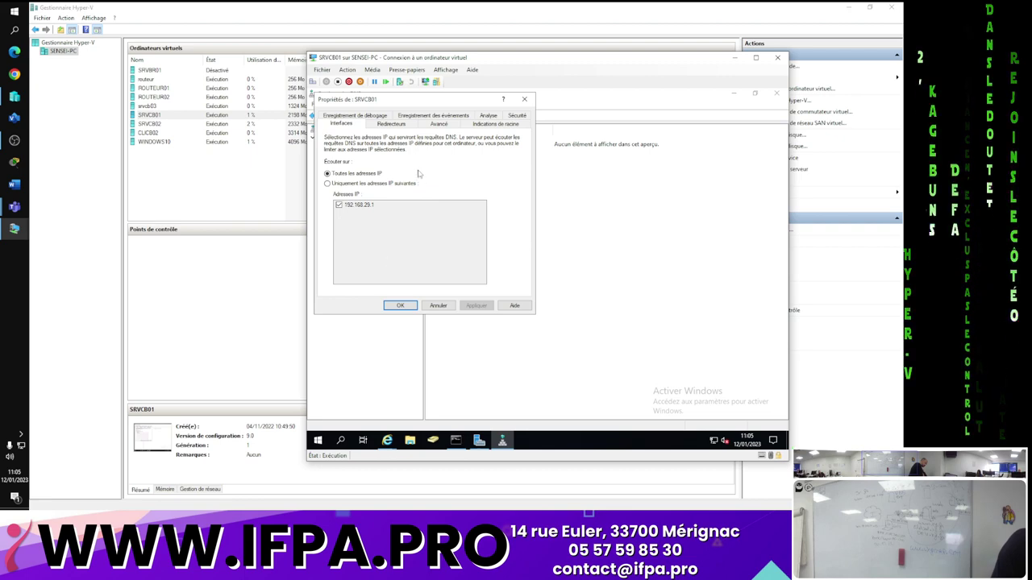
click(389, 127)
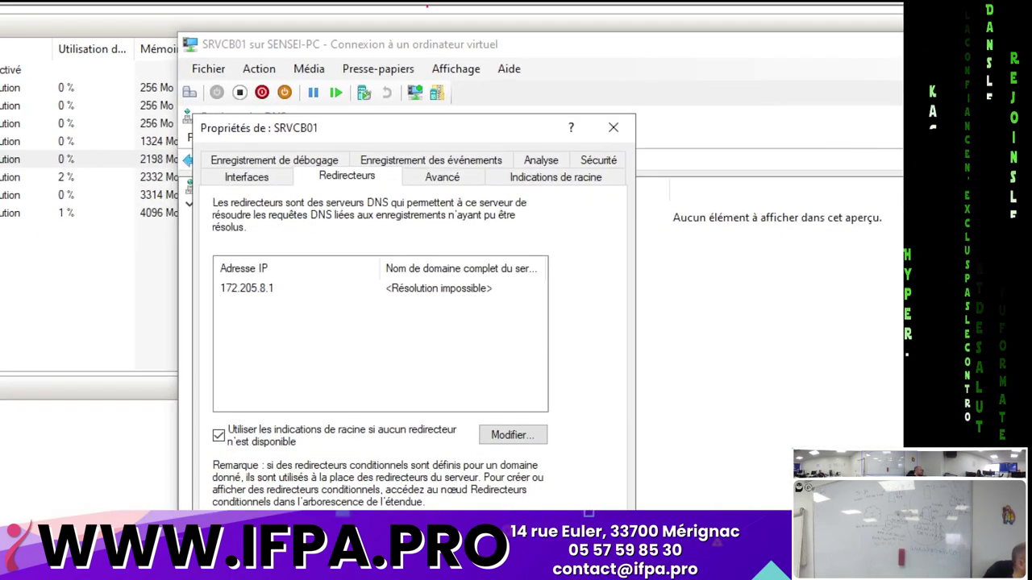
drag(196, 116, 419, 143)
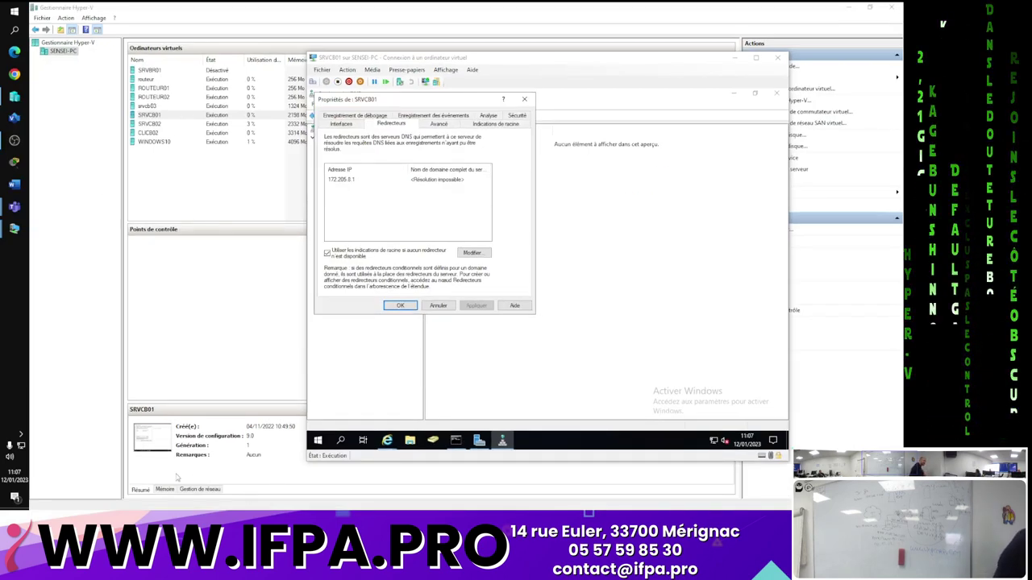
click(400, 306)
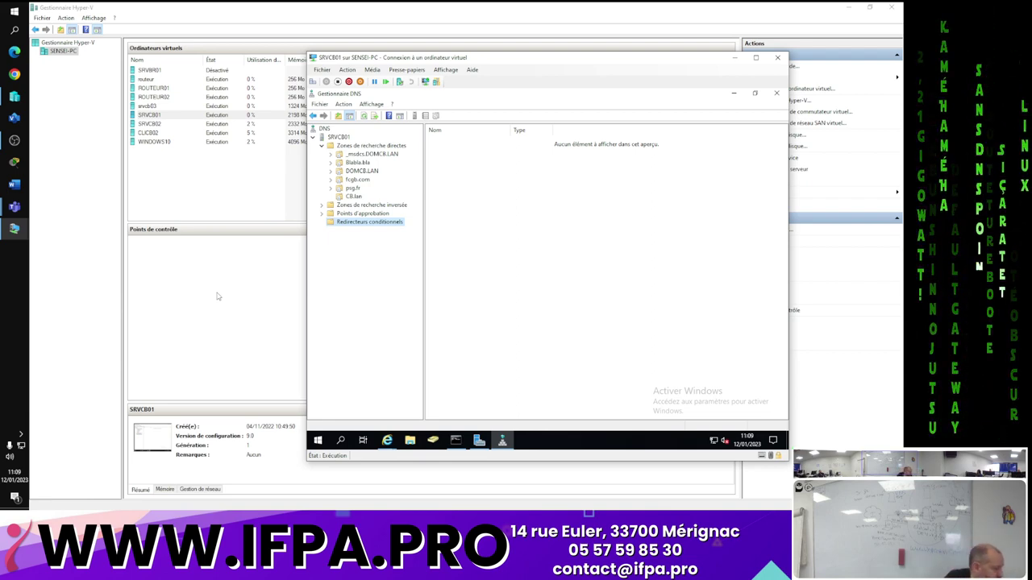
- Switch to OBS and put the "caméra plein écran" scene on the stream
click(13, 140)
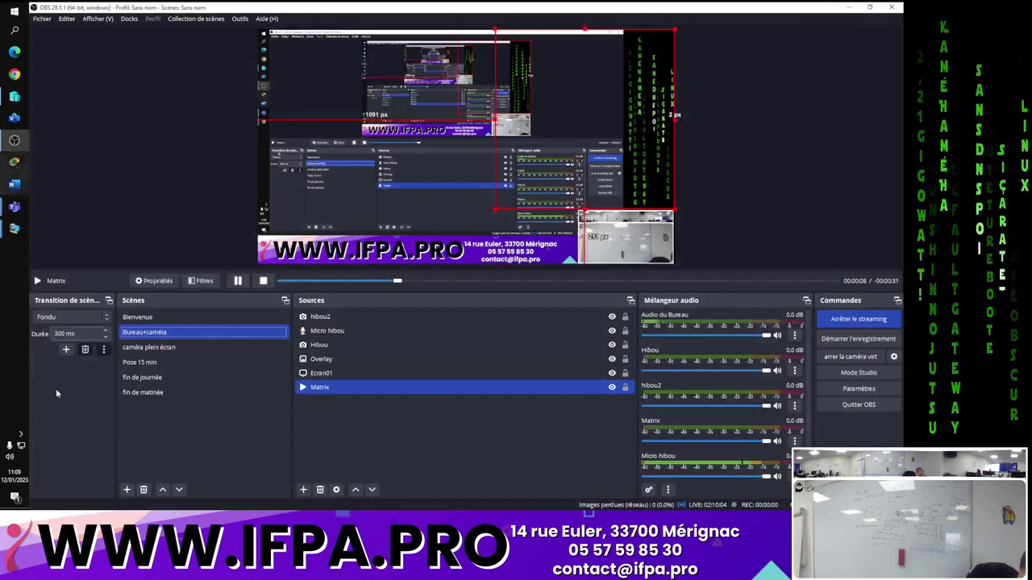
click(171, 348)
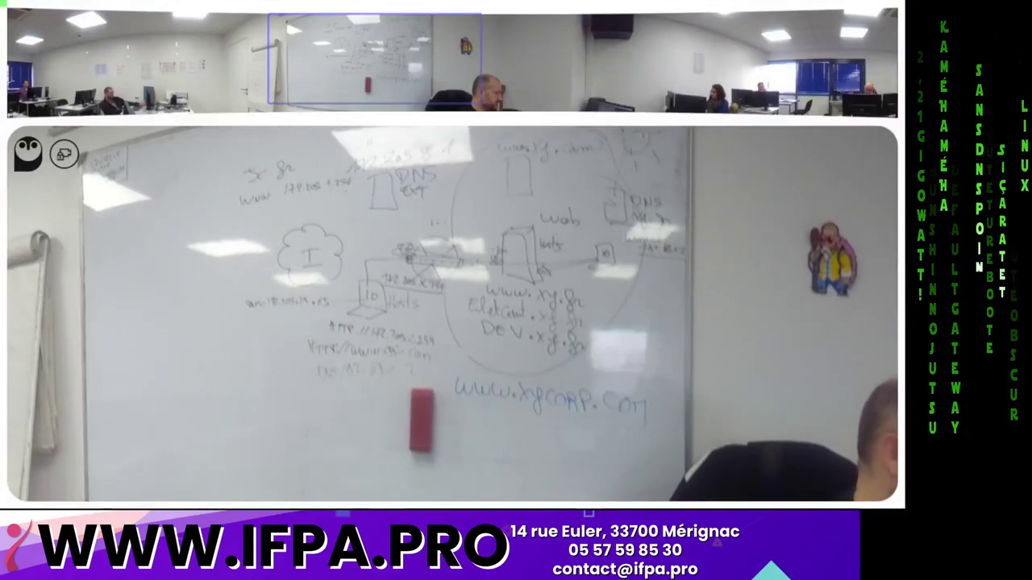